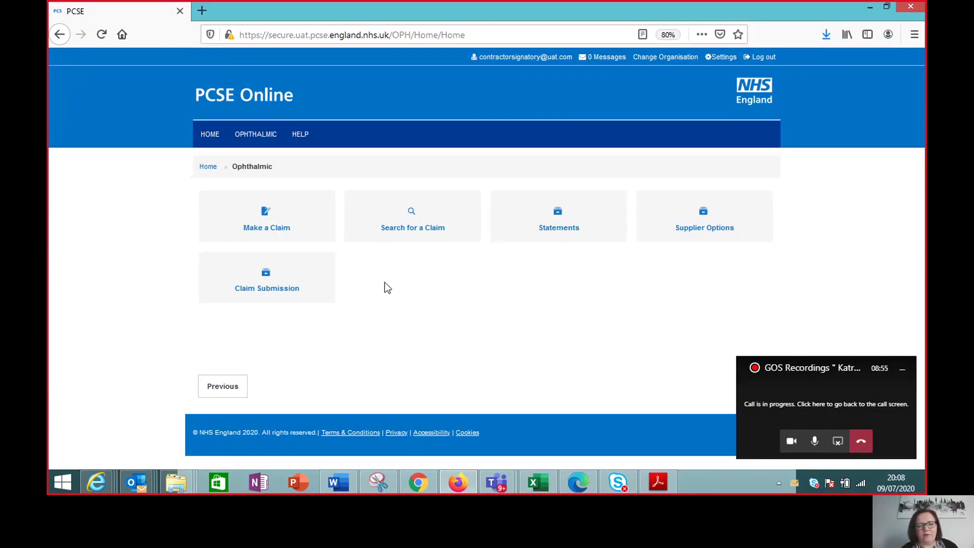
Step: Open Make a Claim from the Ophthalmic page and dismiss the Outlook notification
{"action": "left_click", "coordinate": [285, 209]}
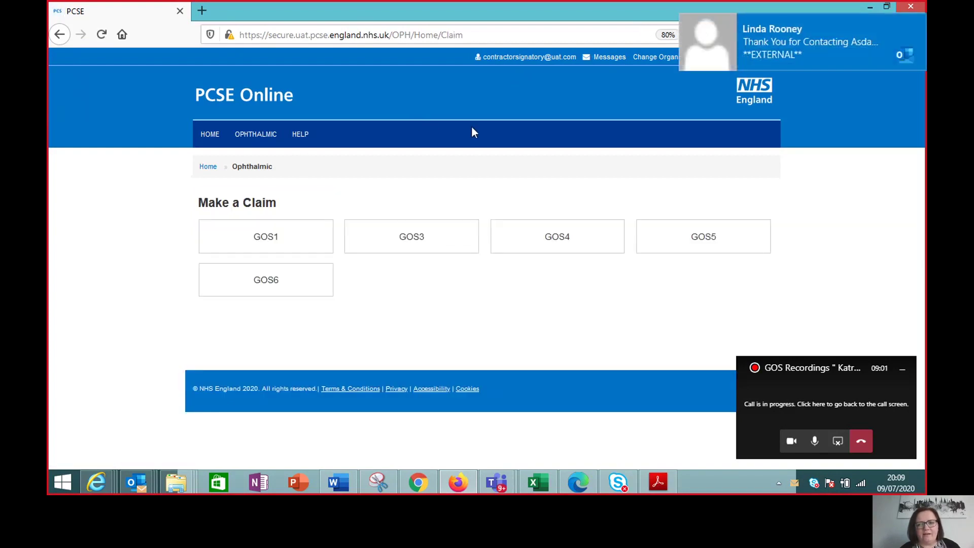
{"action": "left_click", "coordinate": [917, 24]}
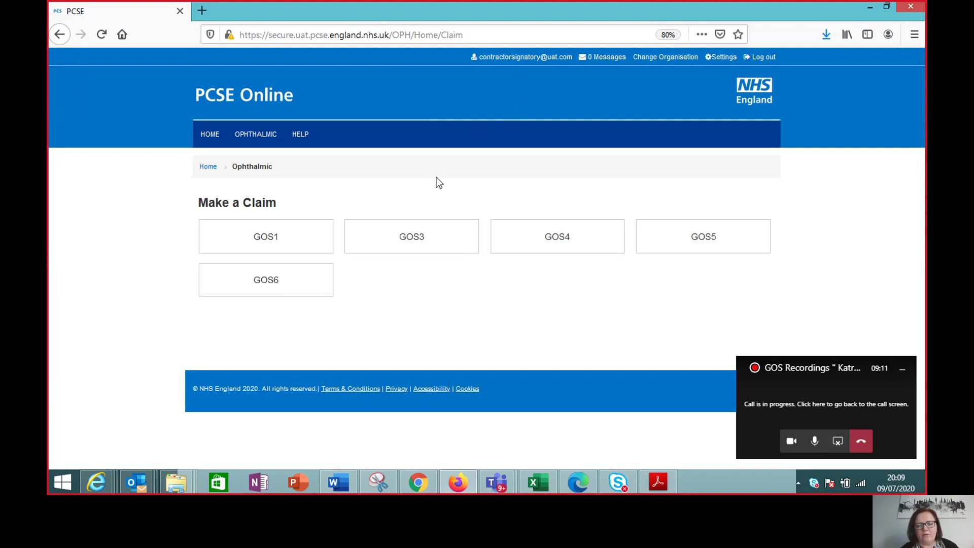
Step: Start a brand new GOS 3 voucher
{"action": "left_click", "coordinate": [424, 239]}
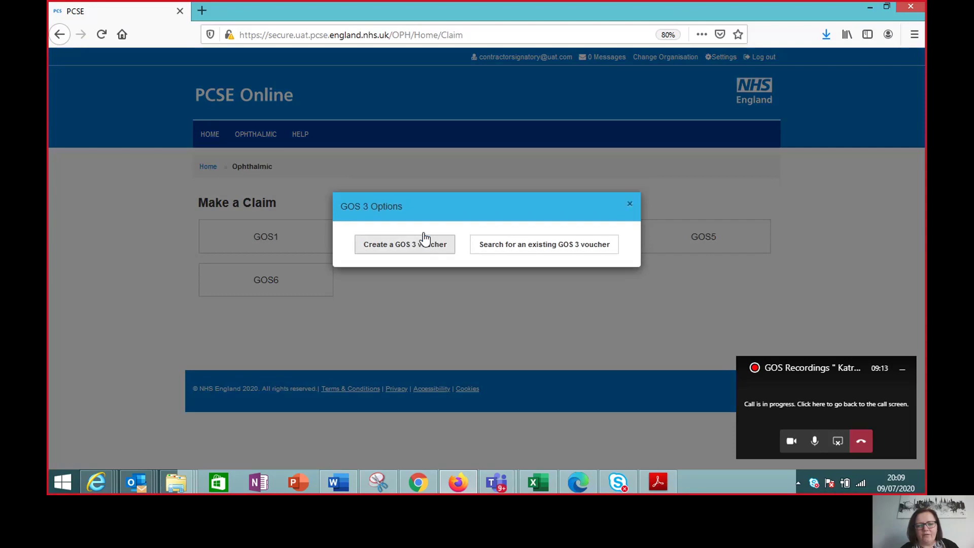
{"action": "left_click", "coordinate": [416, 253]}
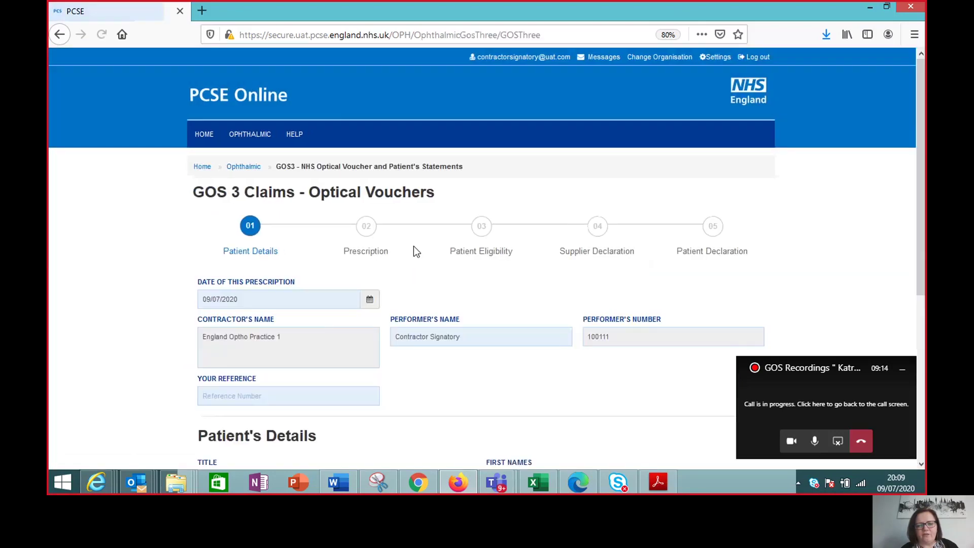
{"action": "scroll", "coordinate": [921, 202], "scroll_direction": "down", "scroll_amount": 4}
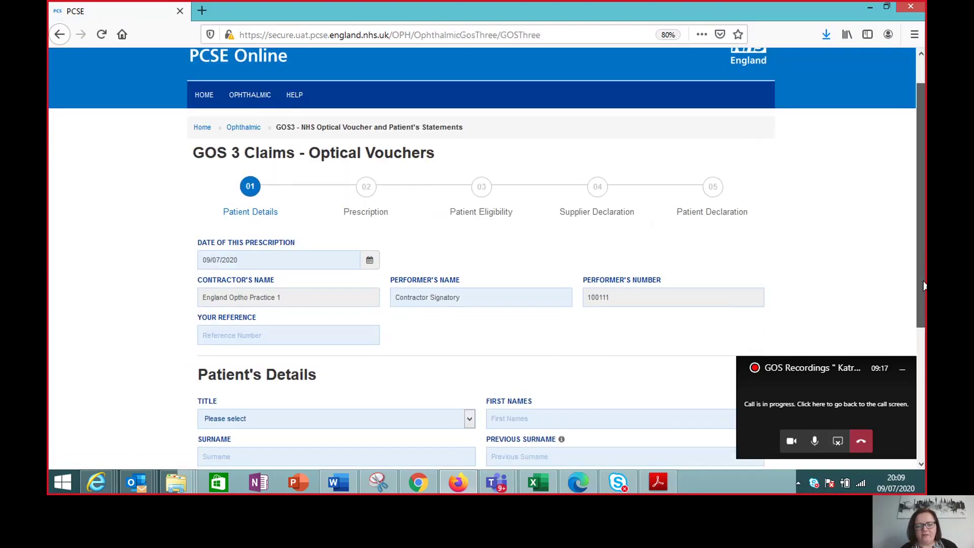
{"action": "scroll", "coordinate": [521, 312], "scroll_direction": "down", "scroll_amount": 4}
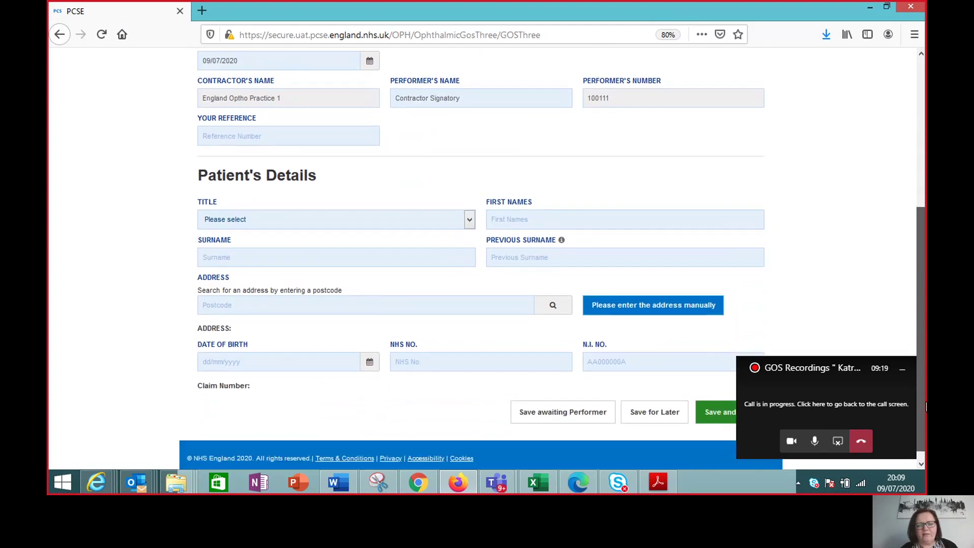
Step: Set the patient's title to Mr. and enter their first name and surname
{"action": "left_click", "coordinate": [470, 221]}
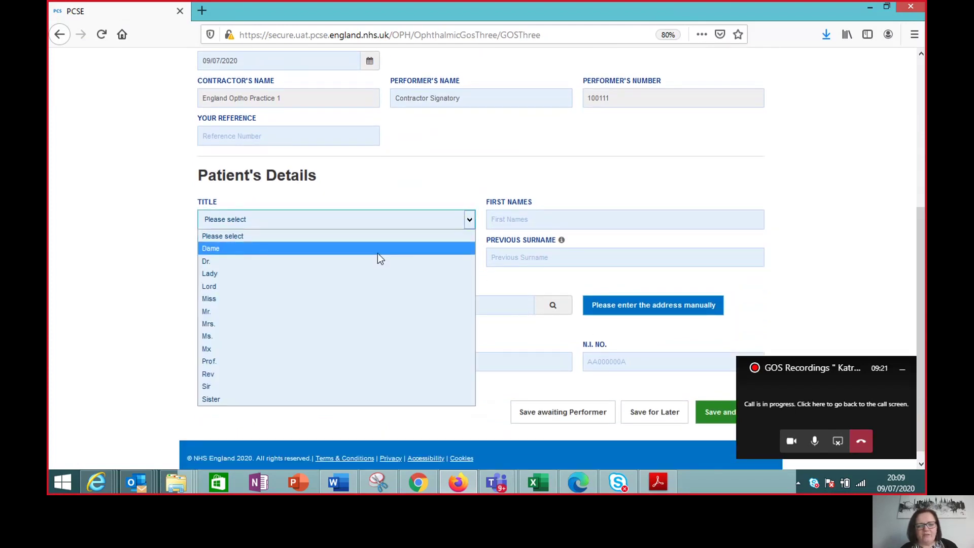
{"action": "left_click", "coordinate": [333, 311]}
{"action": "left_click", "coordinate": [506, 214]}
{"action": "type", "text": "Test"}
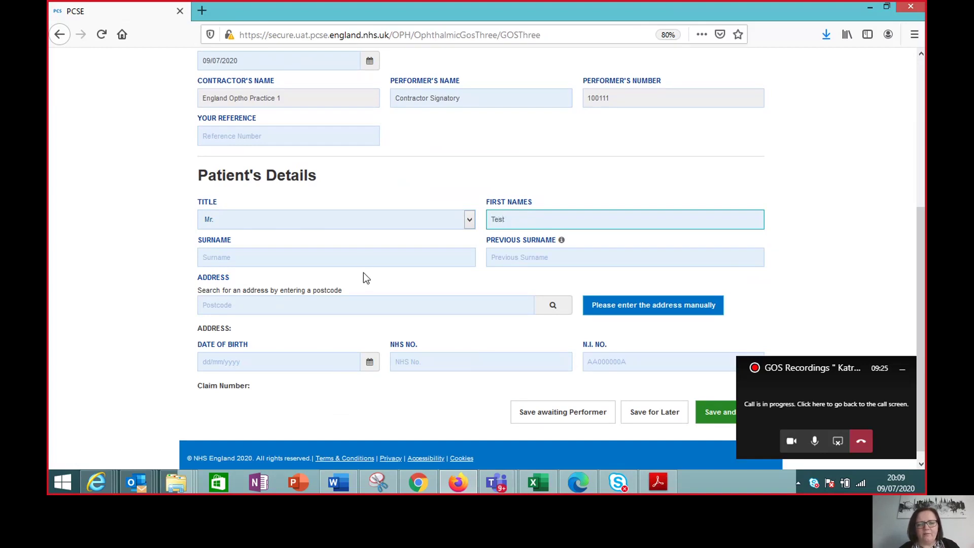
{"action": "left_click", "coordinate": [365, 258]}
{"action": "type", "text": "Patient"}
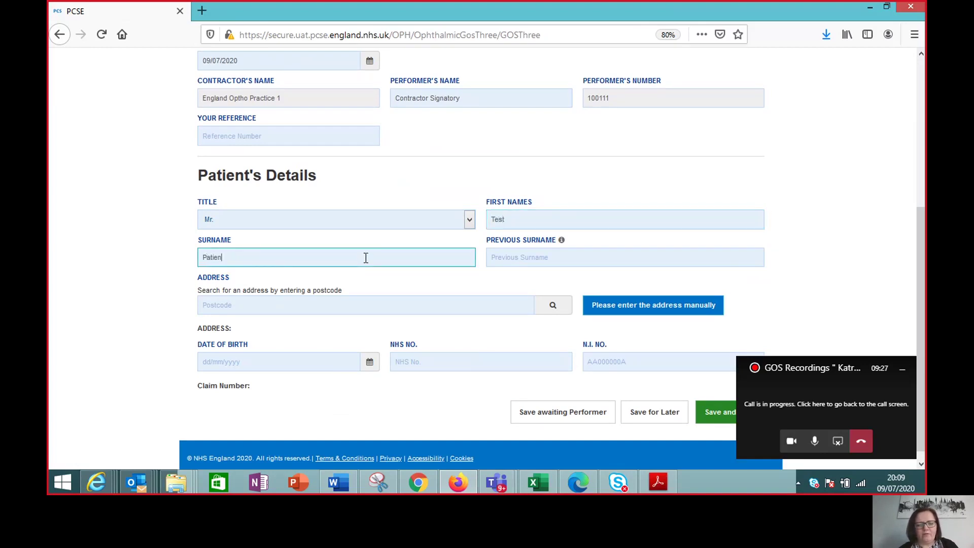
Step: Look up the postcode, pick the first address, enter the date of birth, and save
{"action": "left_click", "coordinate": [325, 306]}
{"action": "type", "text": "LS"}
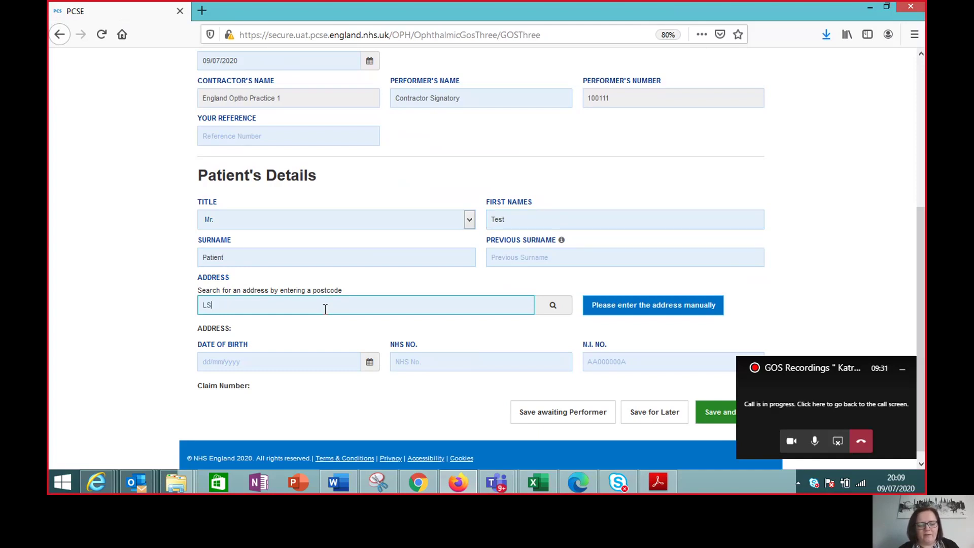
{"action": "type", "text": "11 0PA"}
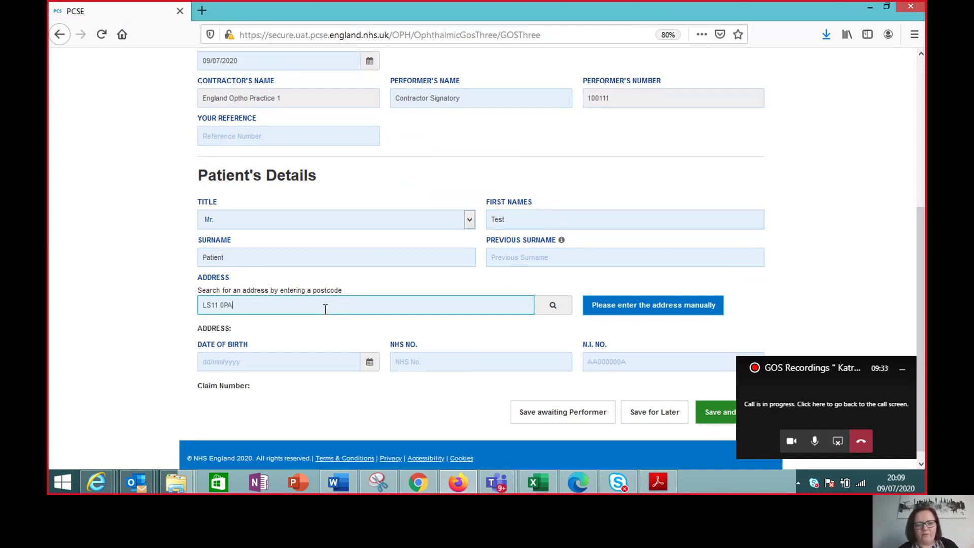
{"action": "left_click", "coordinate": [553, 306]}
{"action": "left_click", "coordinate": [393, 325]}
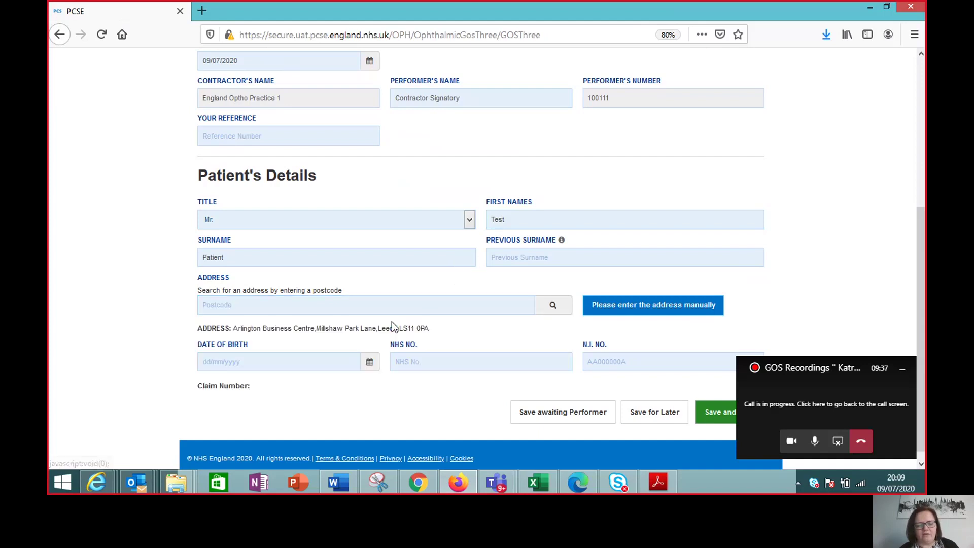
{"action": "left_click", "coordinate": [283, 358]}
{"action": "type", "text": "12/10/2013"}
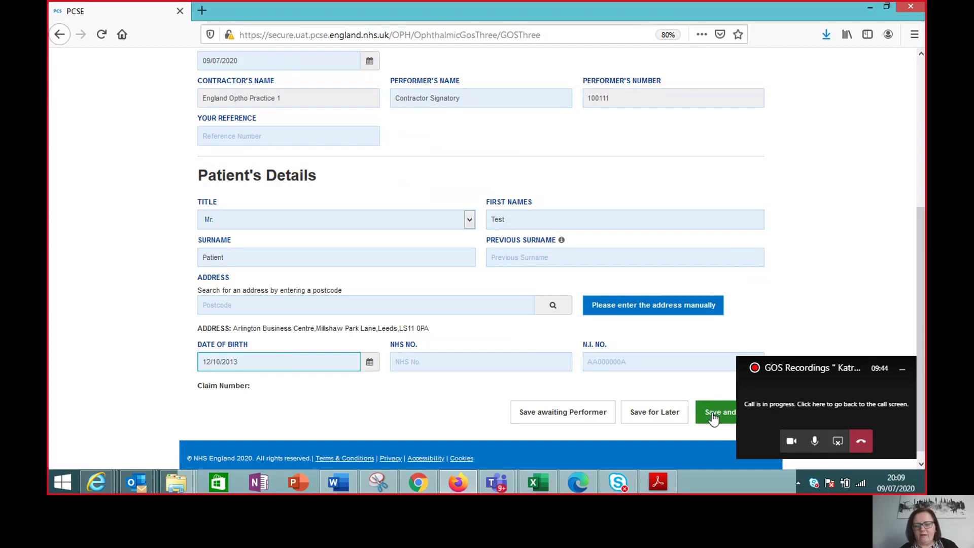
{"action": "left_click", "coordinate": [714, 419]}
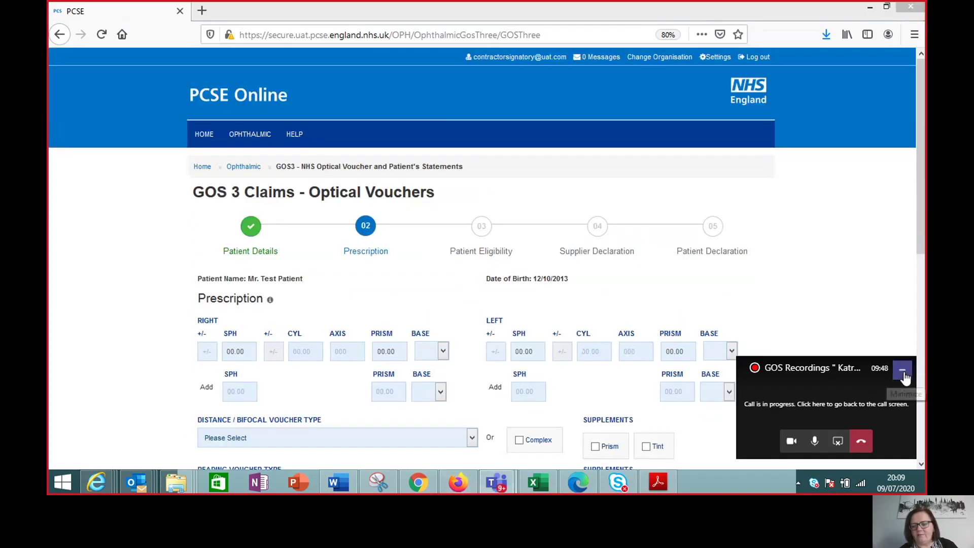
Step: Enter right SPH -2.50, left SPH -2.00 and left CYL 1.00
{"action": "left_click", "coordinate": [903, 373]}
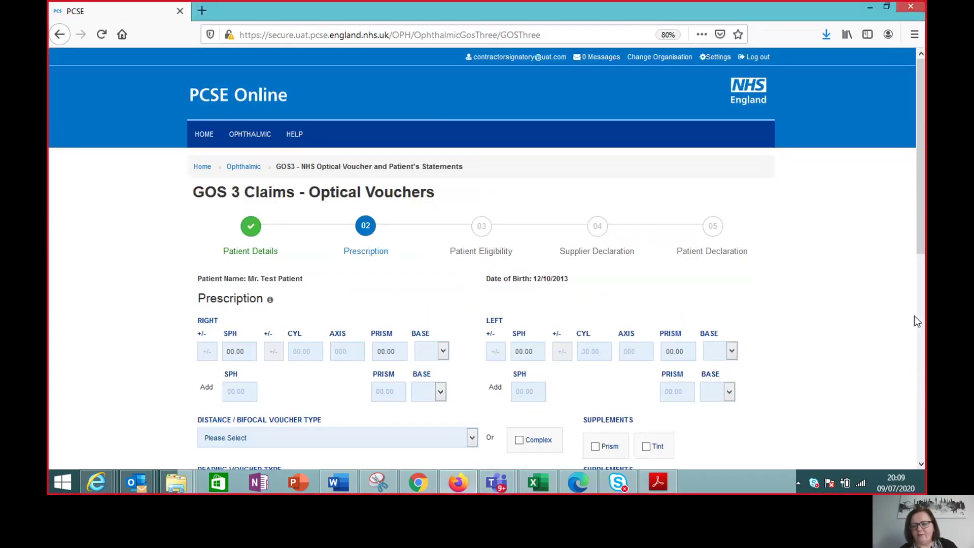
{"action": "scroll", "coordinate": [924, 248], "scroll_direction": "down", "scroll_amount": 2}
{"action": "left_click_drag", "start_coordinate": [925, 248], "coordinate": [924, 298]}
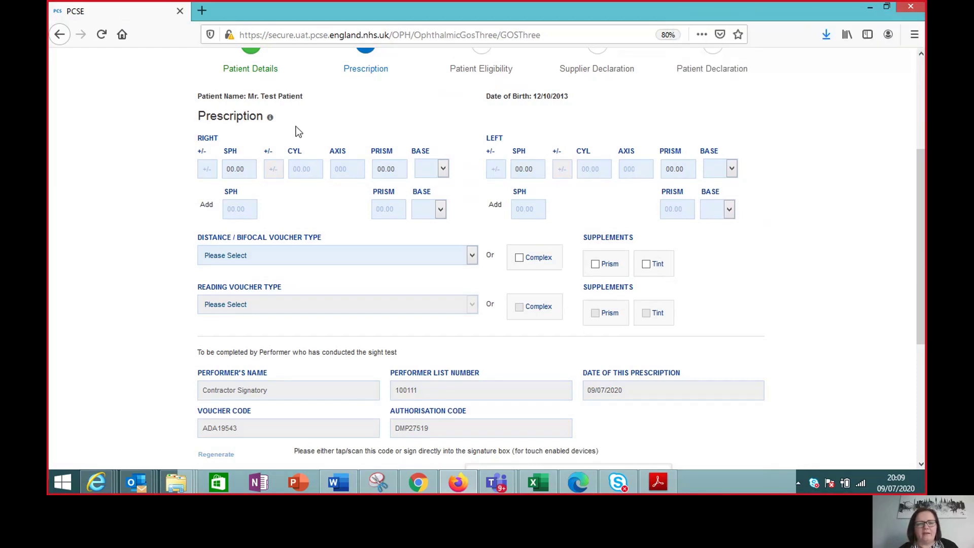
{"action": "left_click", "coordinate": [206, 170]}
{"action": "key", "text": "Tab"}
{"action": "type", "text": "2.50"}
{"action": "key", "text": "Tab"}
{"action": "key", "text": "Tab"}
{"action": "key", "text": "Tab"}
{"action": "key", "text": "Tab"}
{"action": "type", "text": "-"}
{"action": "key", "text": "Tab"}
{"action": "type", "text": "2"}
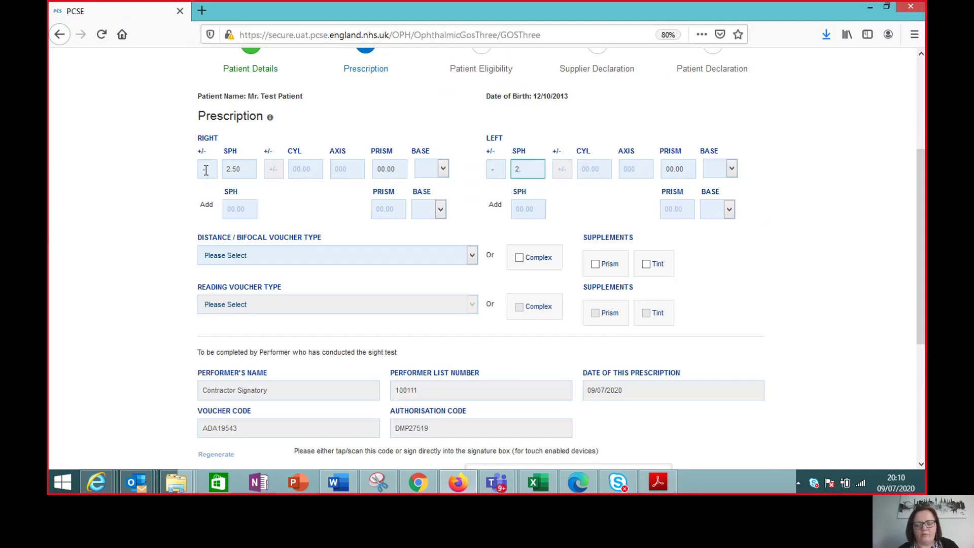
{"action": "key", "text": "Tab"}
{"action": "type", "text": "1."}
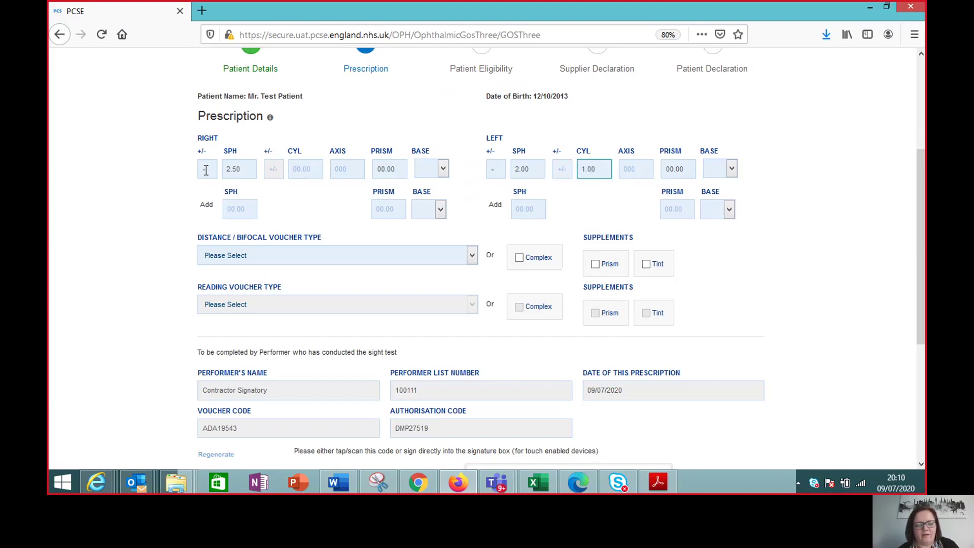
{"action": "type", "text": "00"}
Step: Make the left cylinder +1.00, set left axis to 10, and choose distance voucher type A
{"action": "left_click", "coordinate": [561, 171]}
{"action": "type", "text": "+"}
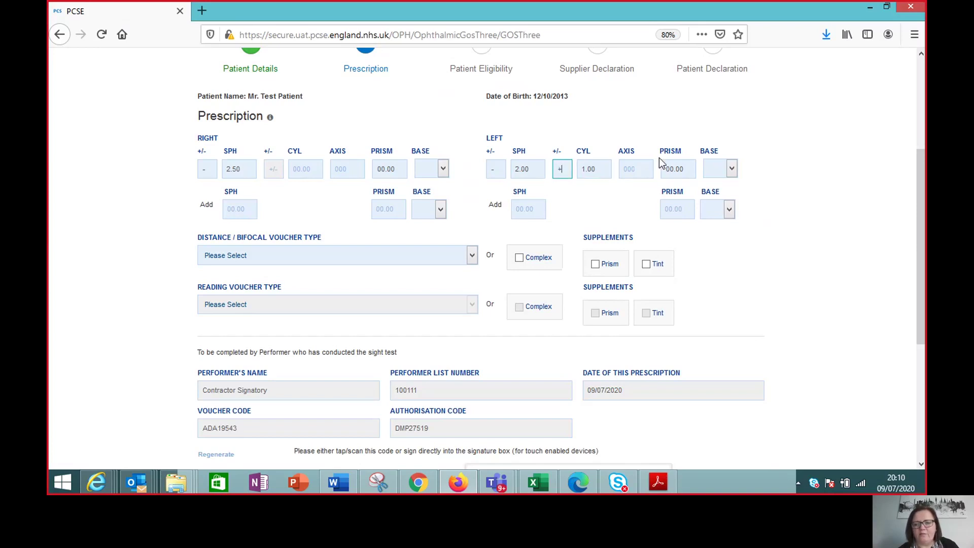
{"action": "left_click", "coordinate": [637, 168]}
{"action": "type", "text": "10"}
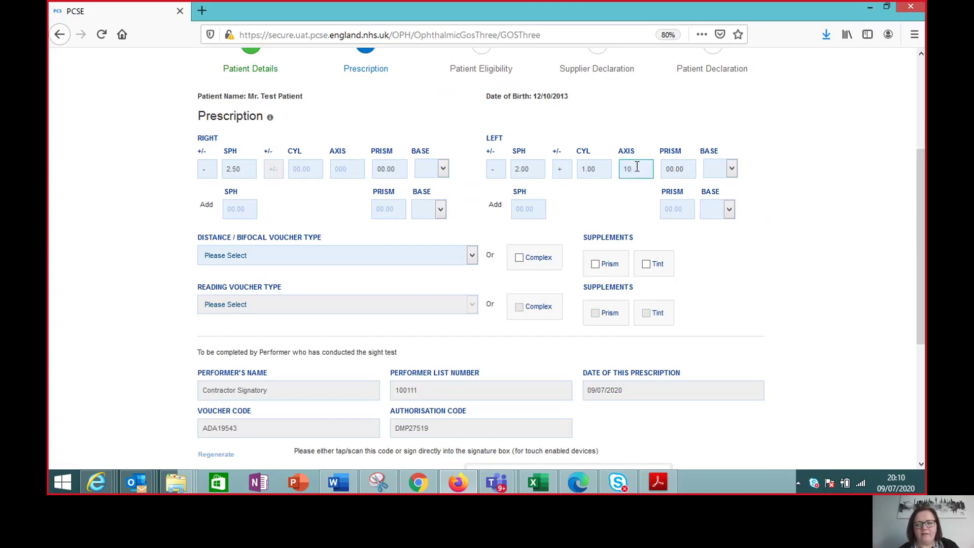
{"action": "left_click", "coordinate": [473, 257]}
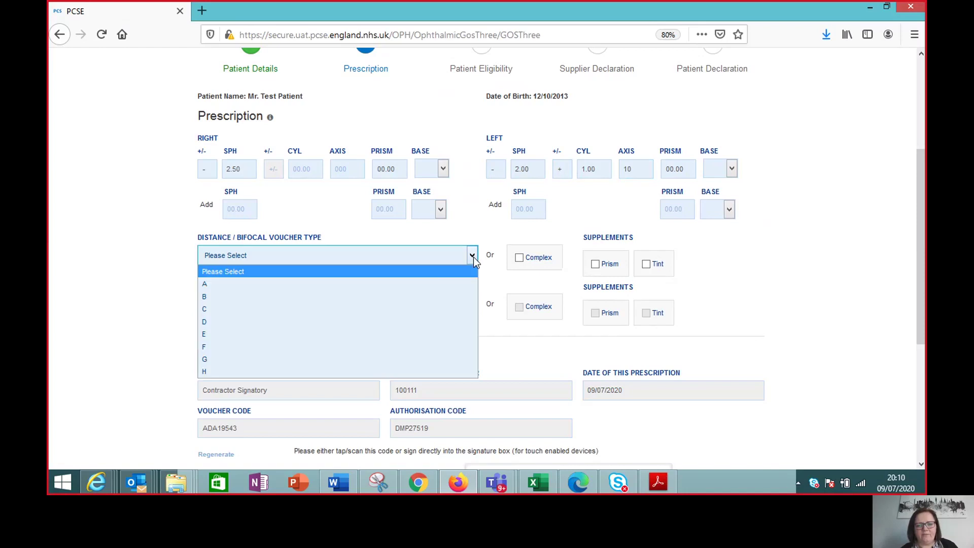
{"action": "left_click", "coordinate": [368, 290]}
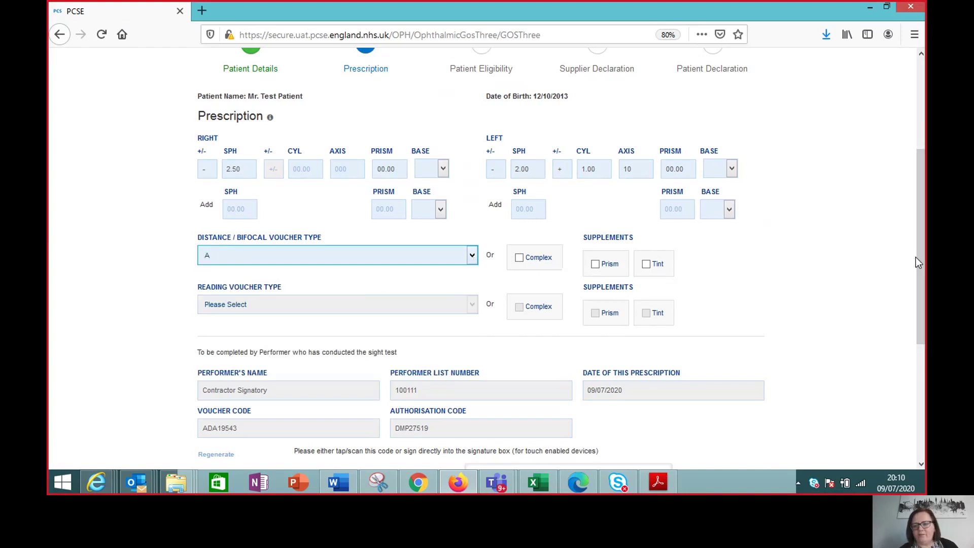
Step: Sign the performer's signature box and create the GOS3 claim
{"action": "left_click_drag", "start_coordinate": [920, 263], "coordinate": [923, 331]}
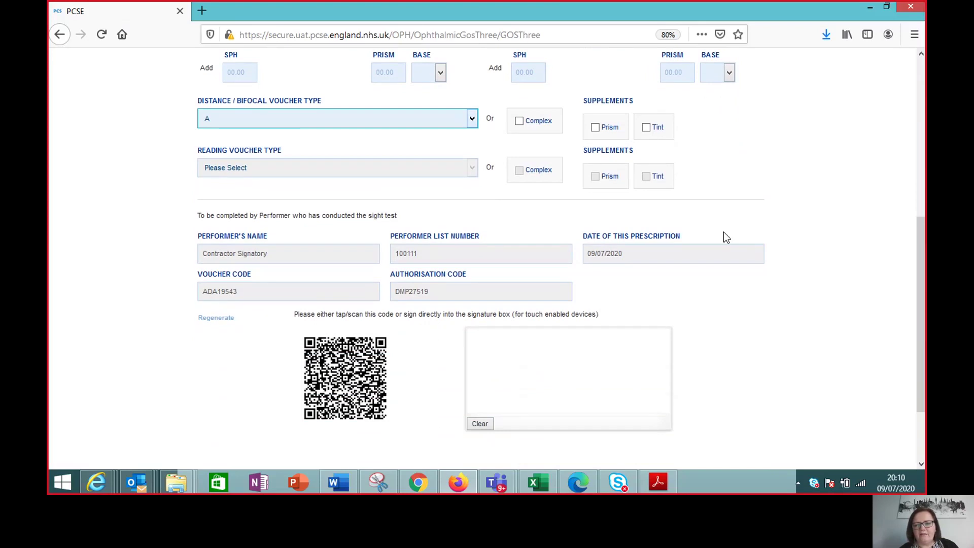
{"action": "left_click_drag", "start_coordinate": [924, 304], "coordinate": [924, 340]}
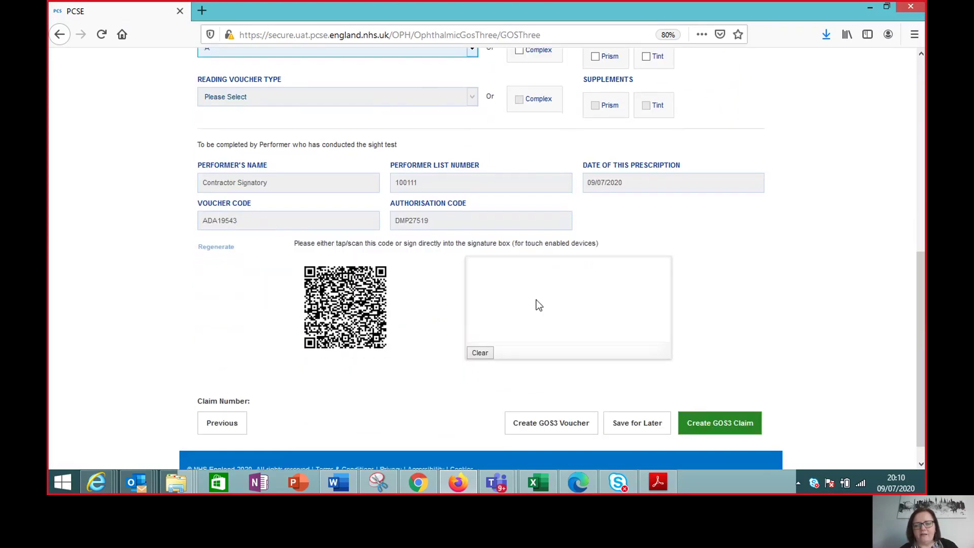
{"action": "mouse_move", "coordinate": [486, 312]}
{"action": "left_mouse_down"}
{"action": "mouse_move", "coordinate": [624, 268]}
{"action": "mouse_move", "coordinate": [658, 323]}
{"action": "left_mouse_up"}
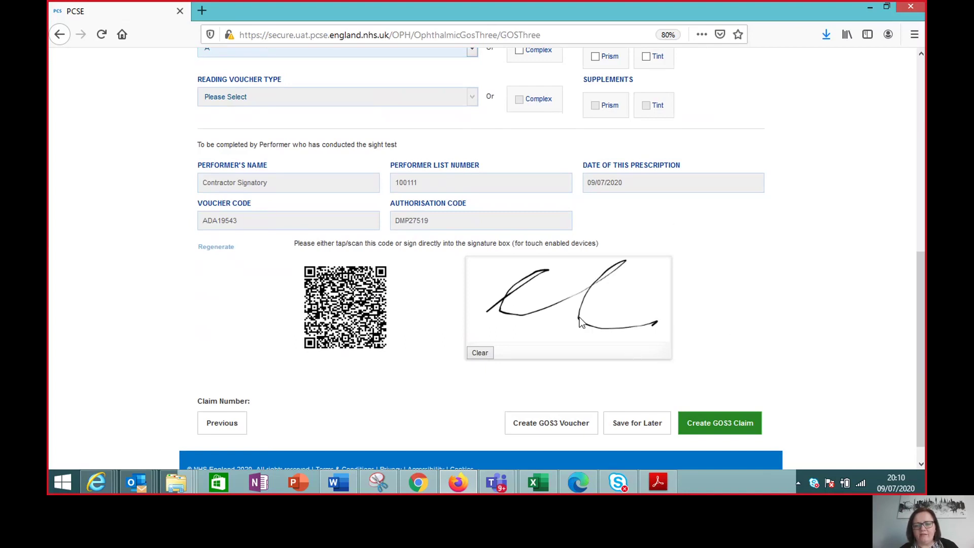
{"action": "left_click", "coordinate": [714, 435]}
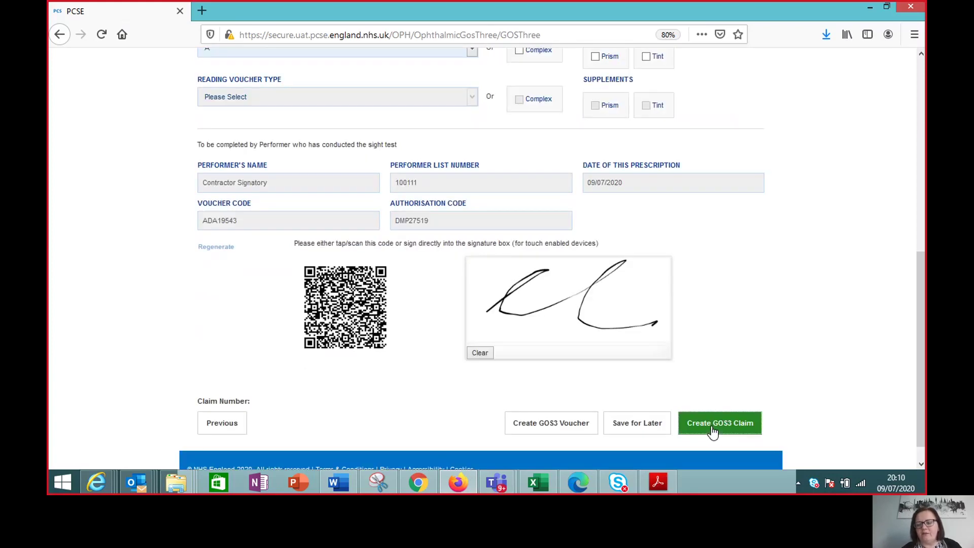
{"action": "left_click_drag", "start_coordinate": [924, 179], "coordinate": [923, 259]}
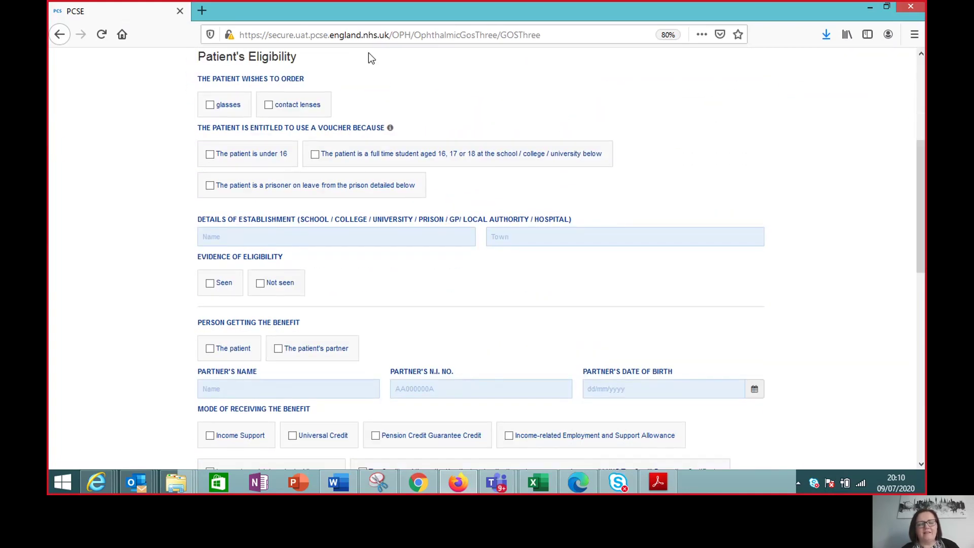
Step: Tick glasses and 'The patient is under 16' as the eligibility reason
{"action": "left_click", "coordinate": [212, 108]}
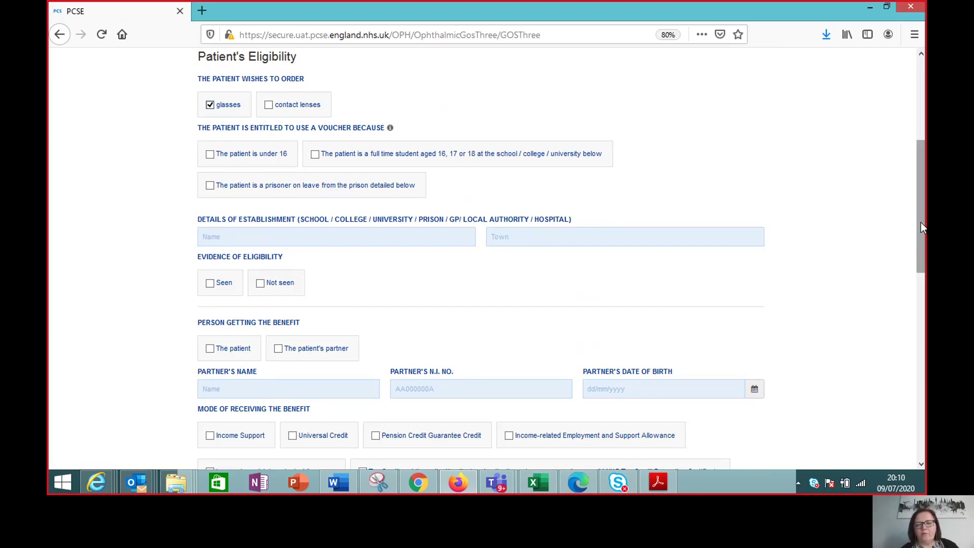
{"action": "left_click_drag", "start_coordinate": [920, 222], "coordinate": [921, 223]}
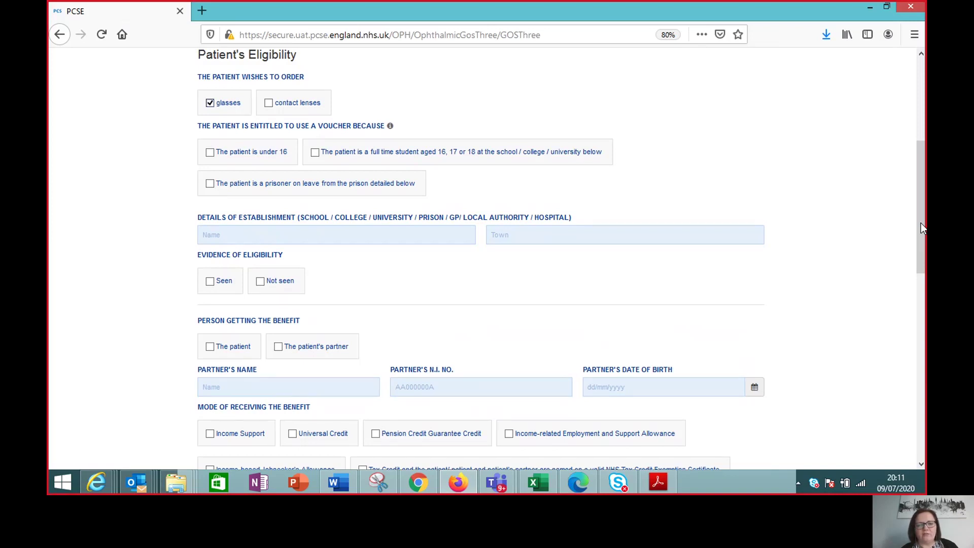
{"action": "left_click", "coordinate": [210, 152]}
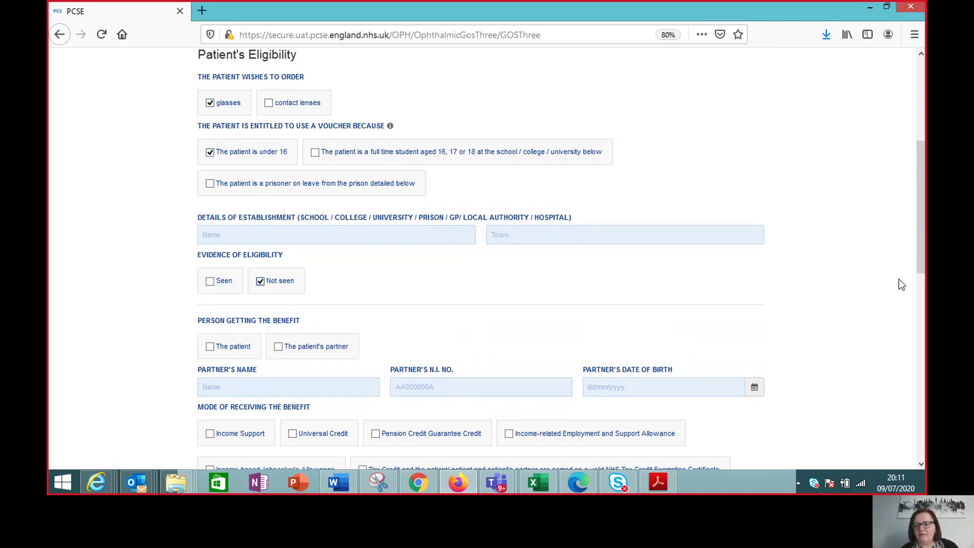
{"action": "scroll", "coordinate": [921, 254], "scroll_direction": "down", "scroll_amount": 1}
{"action": "left_click_drag", "start_coordinate": [923, 275], "coordinate": [914, 438]}
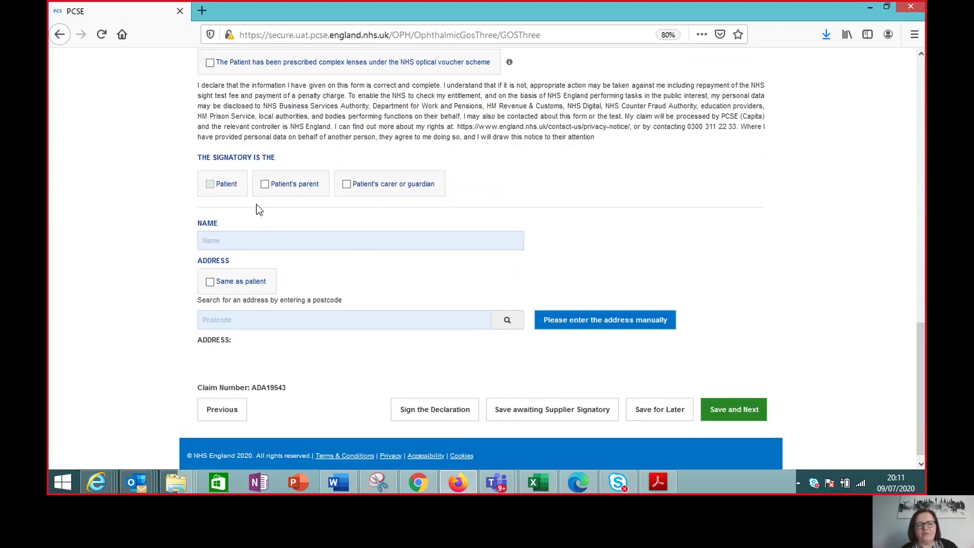
Step: Make the patient's parent the signatory, enter the parent's name, and tick Same as patient
{"action": "left_click", "coordinate": [265, 184]}
{"action": "left_click", "coordinate": [244, 242]}
{"action": "type", "text": "Test "}
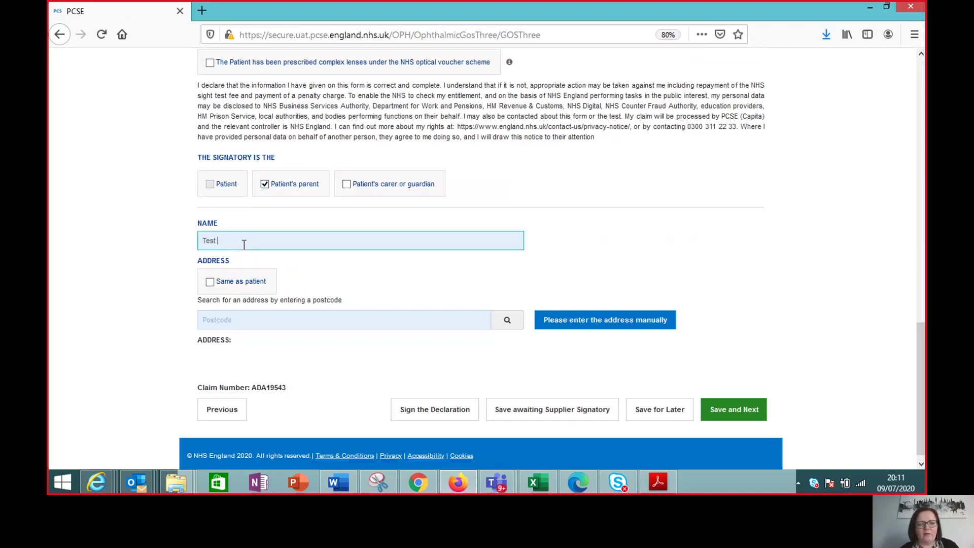
{"action": "type", "text": "Parent"}
{"action": "left_click", "coordinate": [211, 283]}
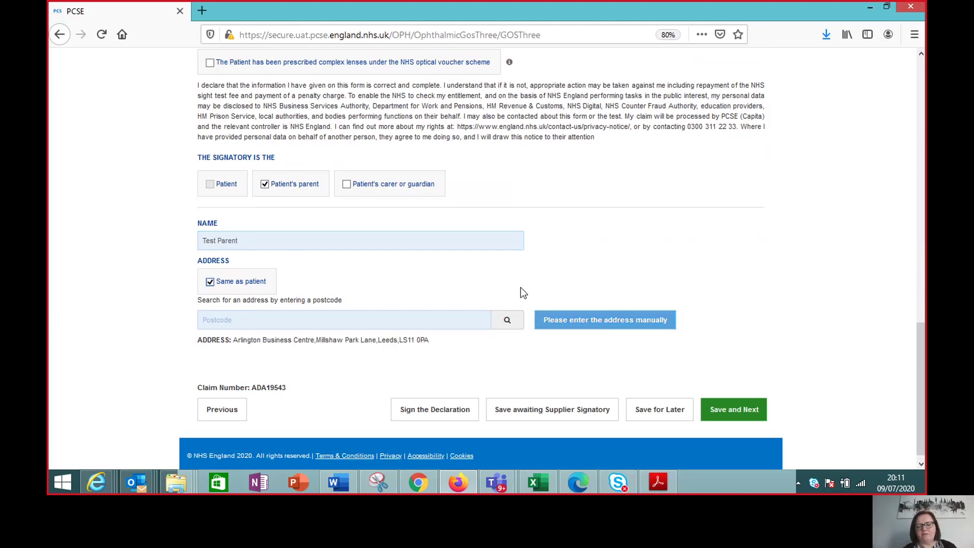
Step: Start signing the declaration to bring up the QR code
{"action": "scroll", "coordinate": [908, 405], "scroll_direction": "down", "scroll_amount": 1}
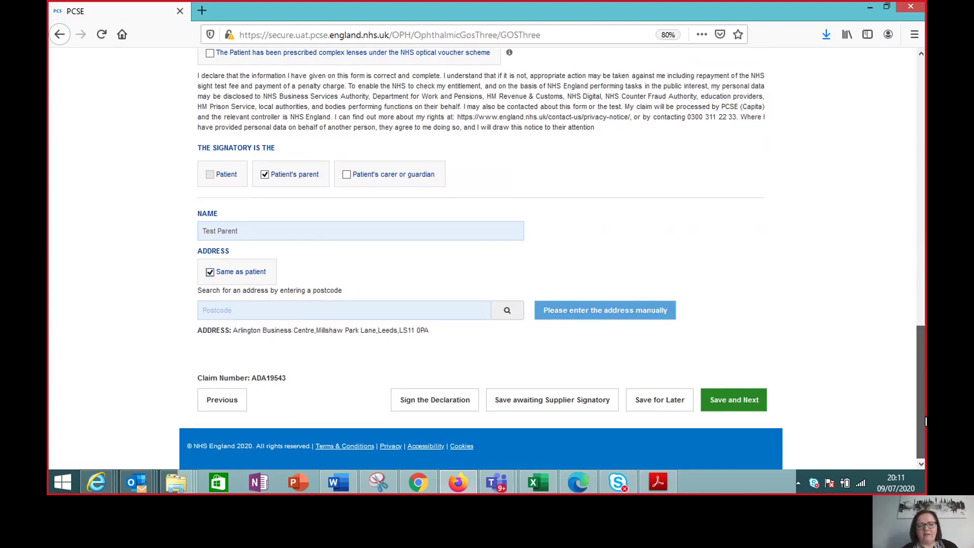
{"action": "left_click", "coordinate": [435, 400]}
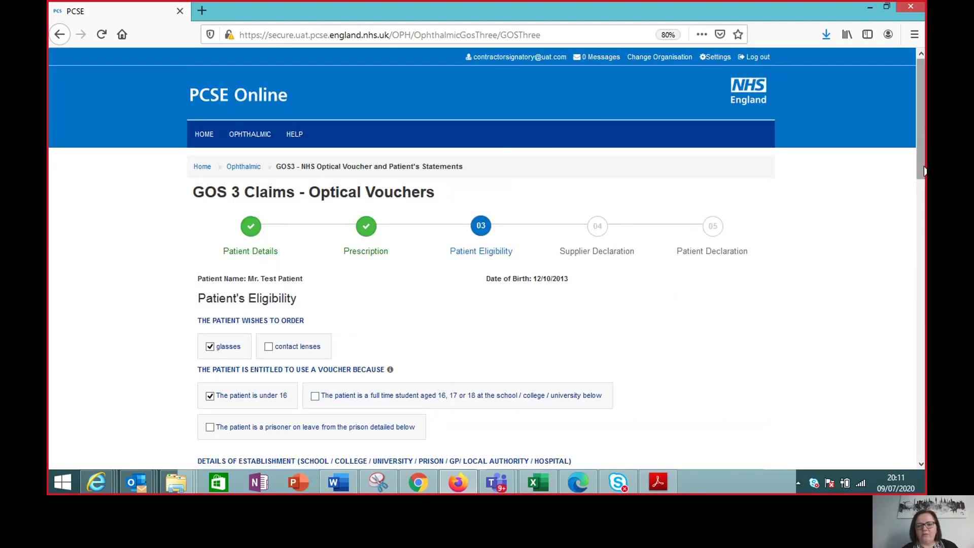
{"action": "scroll", "coordinate": [487, 254], "scroll_direction": "down", "scroll_amount": 4}
{"action": "left_click_drag", "start_coordinate": [924, 229], "coordinate": [925, 451]}
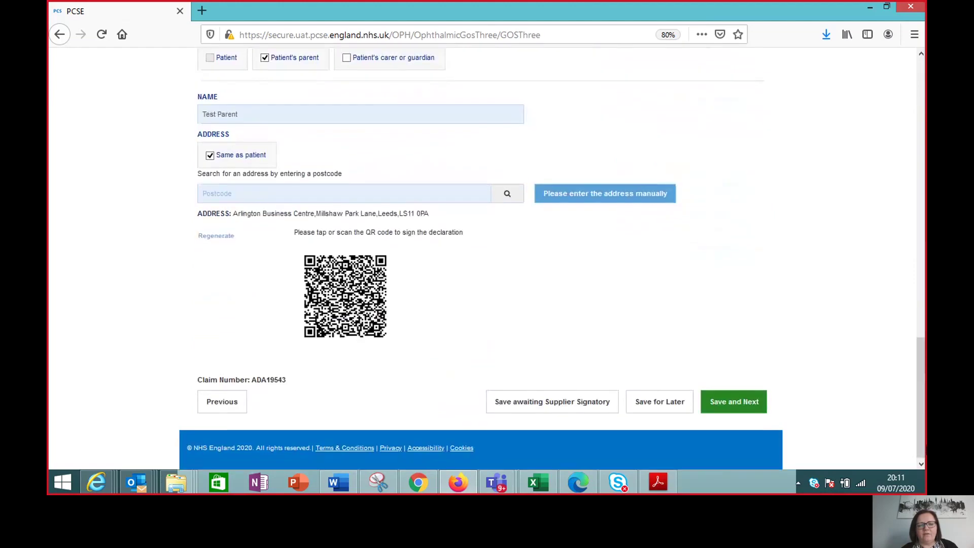
Step: Open the signing page from the QR code, draw and accept the signature, then close the confirmation
{"action": "left_click", "coordinate": [367, 295]}
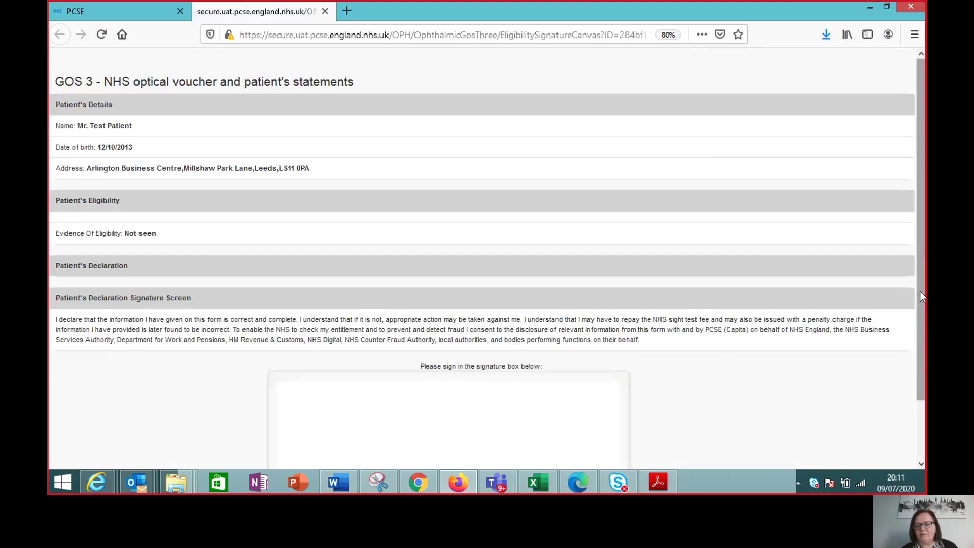
{"action": "left_click_drag", "start_coordinate": [924, 317], "coordinate": [924, 376]}
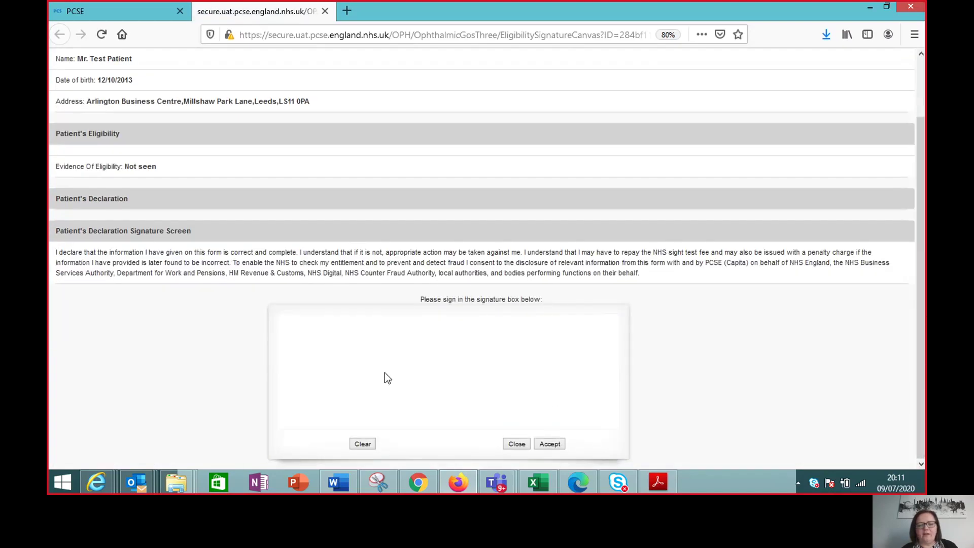
{"action": "left_click_drag", "start_coordinate": [391, 355], "coordinate": [524, 352]}
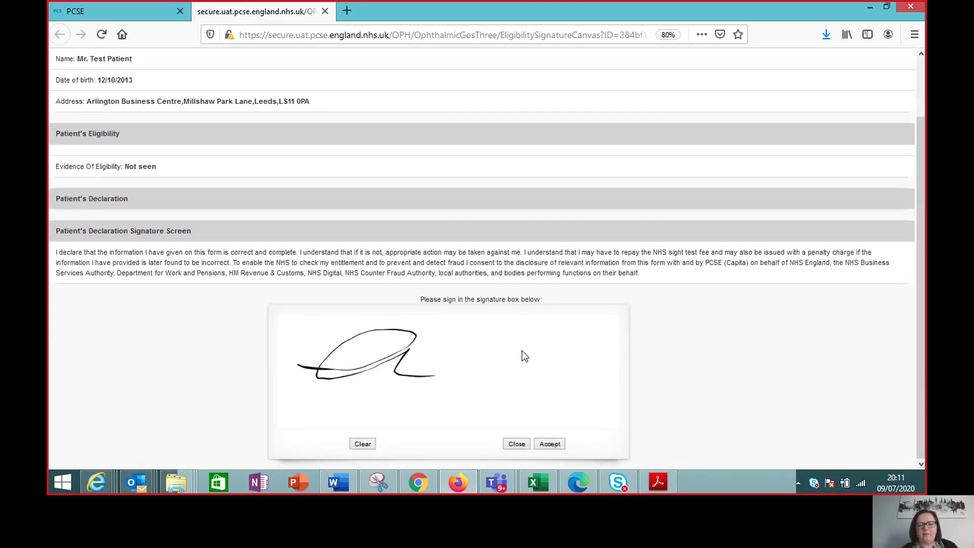
{"action": "left_click", "coordinate": [555, 446]}
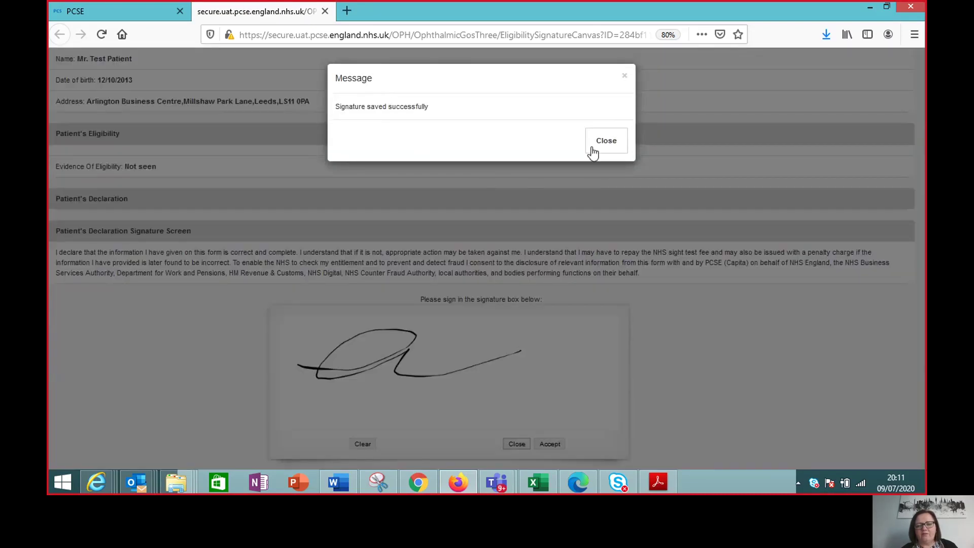
{"action": "left_click", "coordinate": [607, 142]}
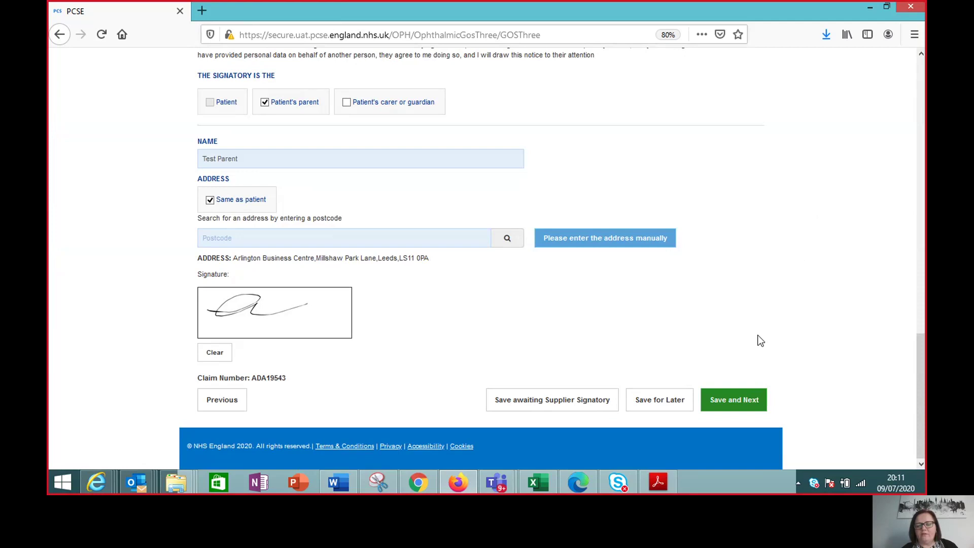
Step: Save the eligibility step and tick 'distance pair' in the Supplier's Declaration
{"action": "left_click", "coordinate": [731, 407]}
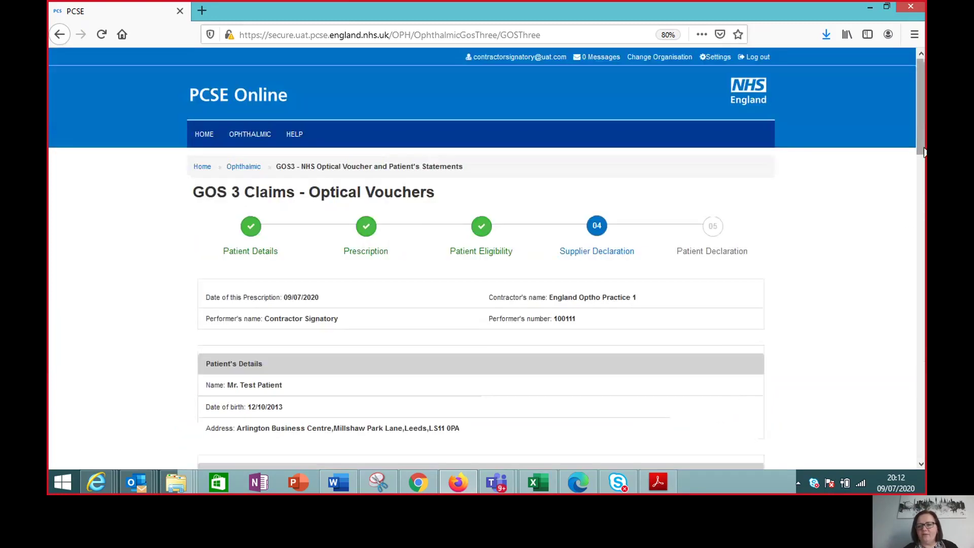
{"action": "left_click_drag", "start_coordinate": [923, 145], "coordinate": [920, 287]}
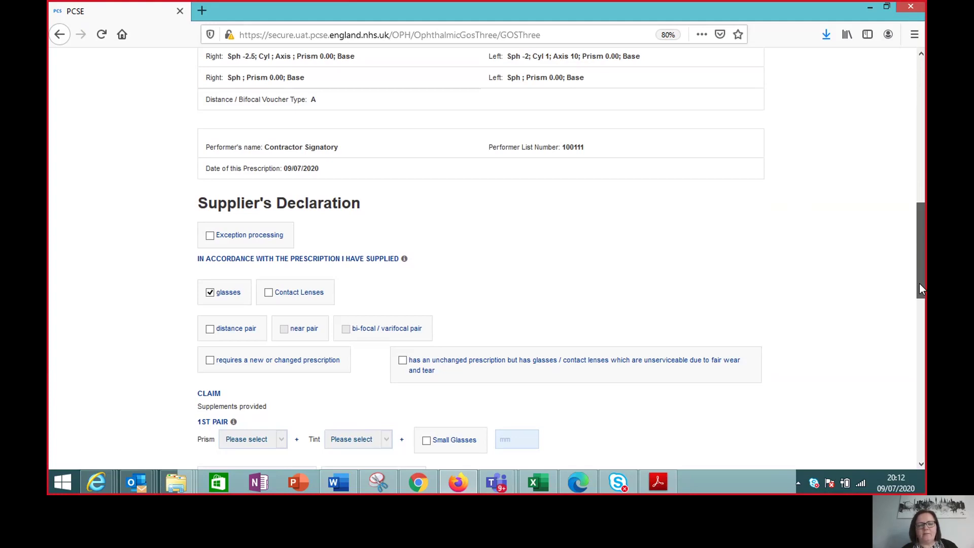
{"action": "left_click_drag", "start_coordinate": [919, 288], "coordinate": [919, 318]}
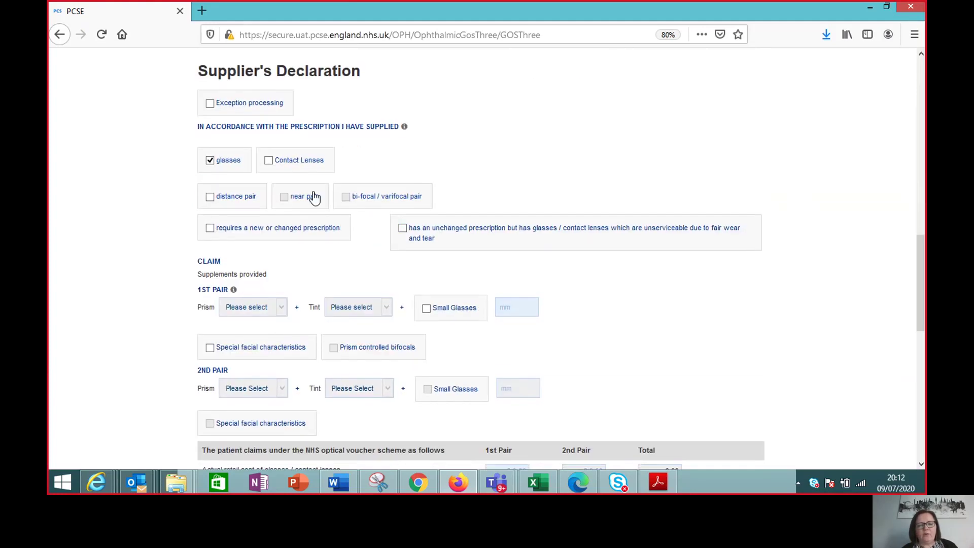
{"action": "left_click", "coordinate": [210, 198]}
{"action": "left_click_drag", "start_coordinate": [921, 280], "coordinate": [921, 325]}
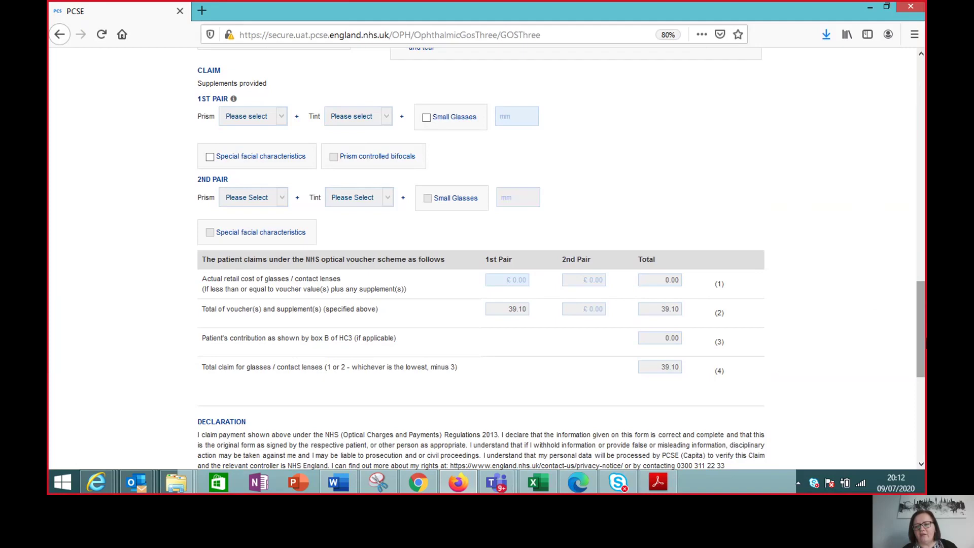
{"action": "scroll", "coordinate": [919, 329], "scroll_direction": "down", "scroll_amount": 5}
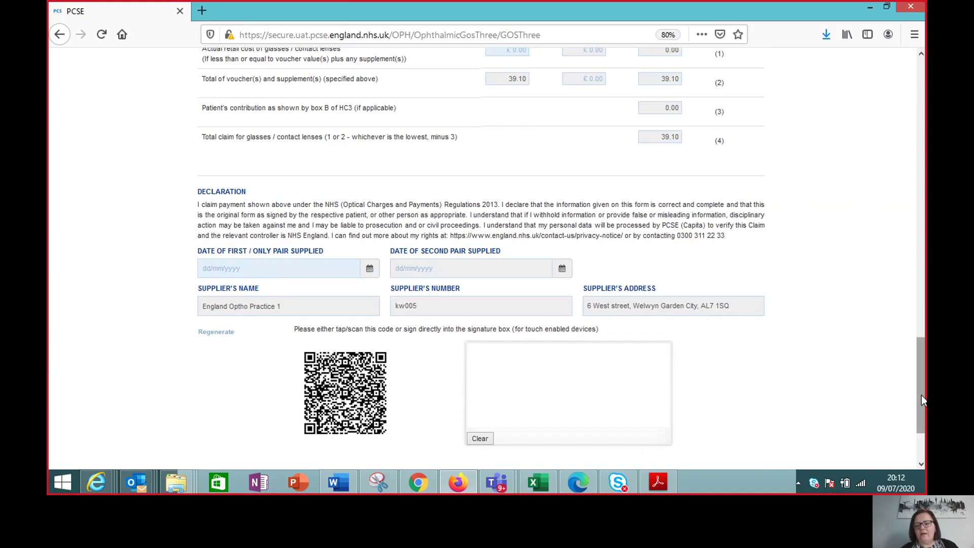
Step: Pick 09/07/2020 as the first pair supplied date and sign the supplier declaration
{"action": "left_click_drag", "start_coordinate": [921, 395], "coordinate": [923, 403]}
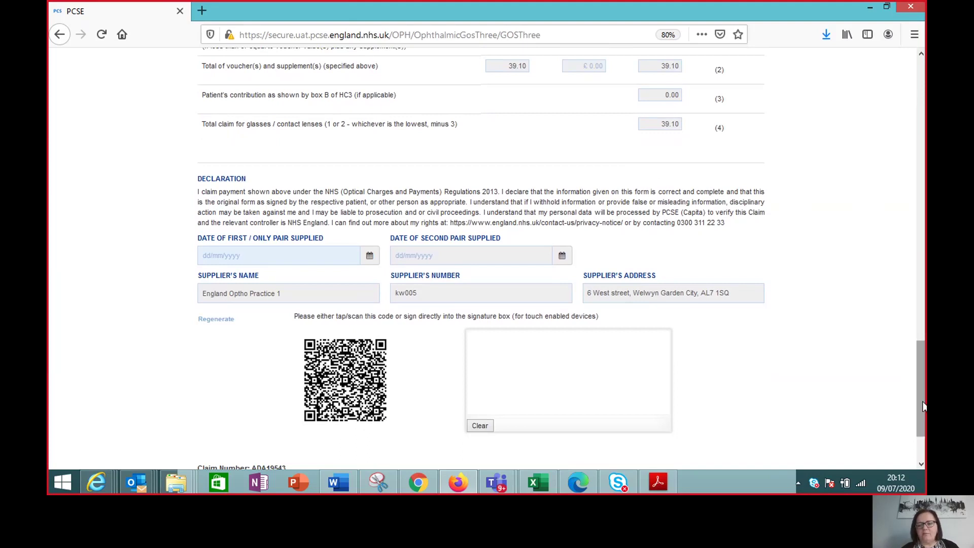
{"action": "left_click_drag", "start_coordinate": [924, 406], "coordinate": [923, 411]}
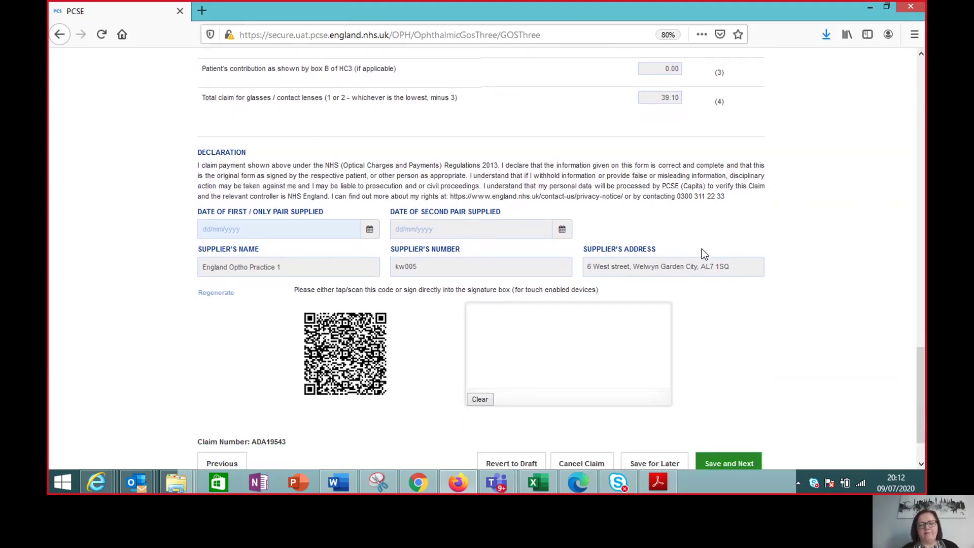
{"action": "left_click", "coordinate": [251, 228]}
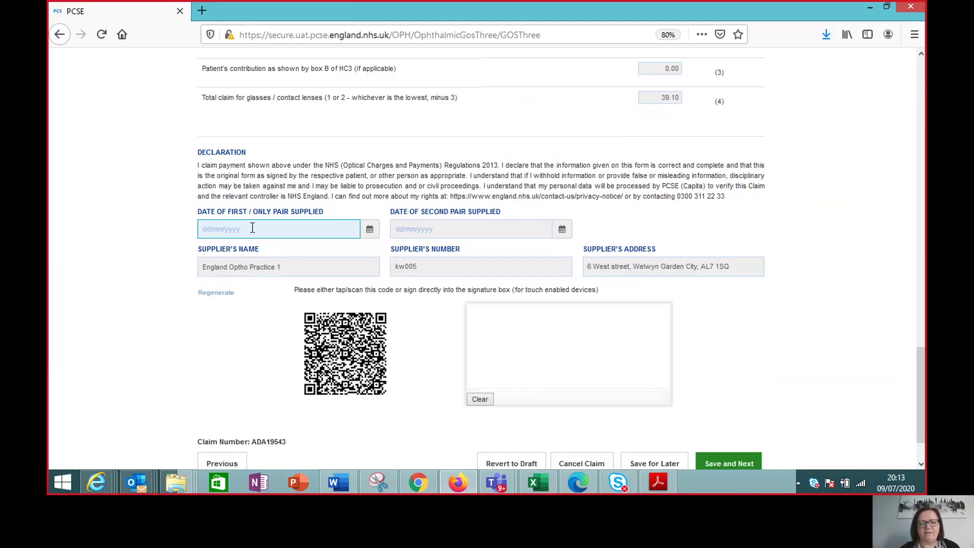
{"action": "left_click", "coordinate": [370, 229]}
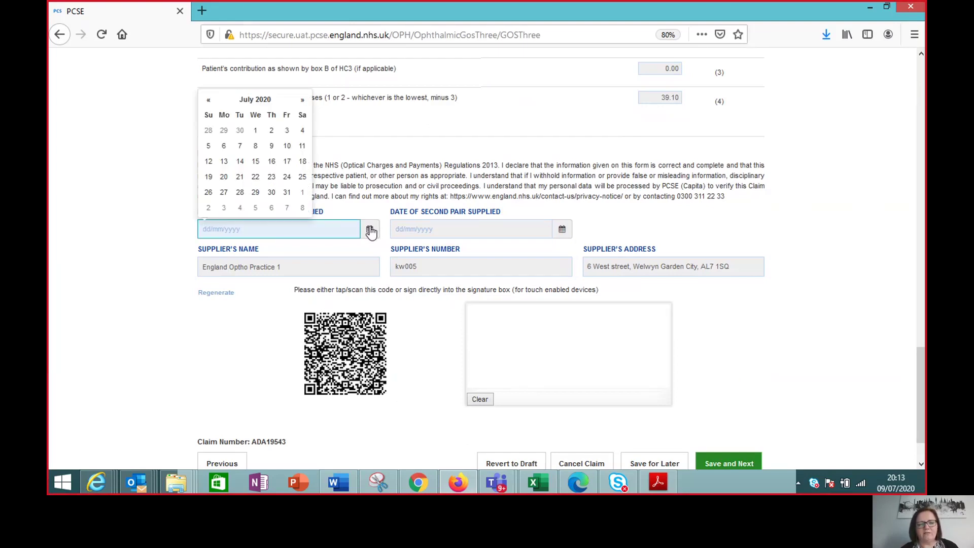
{"action": "left_click", "coordinate": [272, 147]}
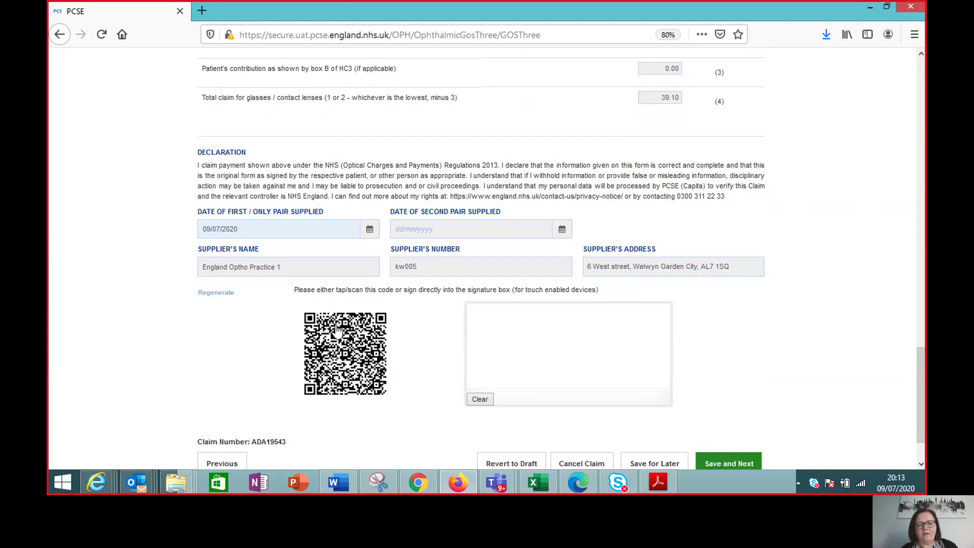
{"action": "left_click_drag", "start_coordinate": [496, 355], "coordinate": [606, 358]}
{"action": "scroll", "coordinate": [660, 355], "scroll_direction": "down", "scroll_amount": 3}
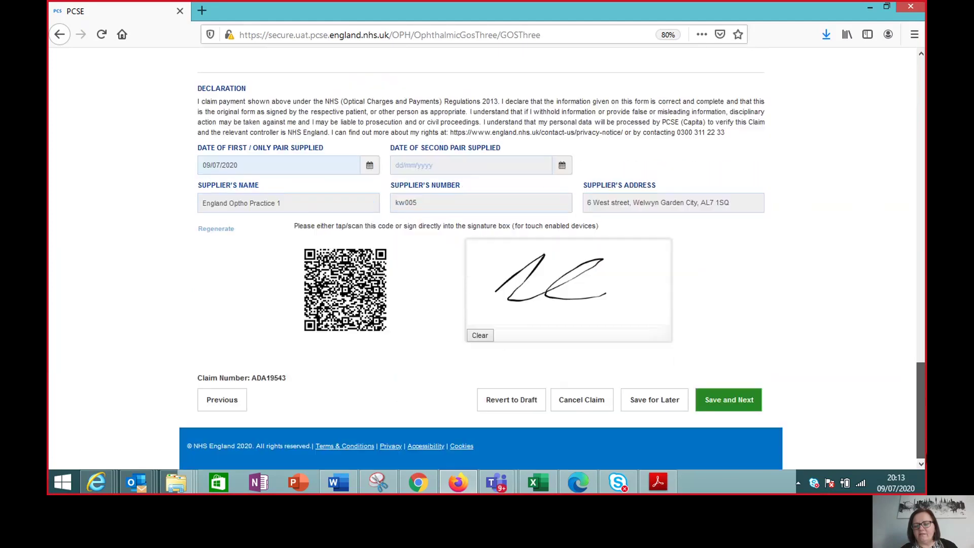
Step: Save the supplier declaration, mark the patient's parent as signatory, and enter the parent's name
{"action": "left_click", "coordinate": [743, 409]}
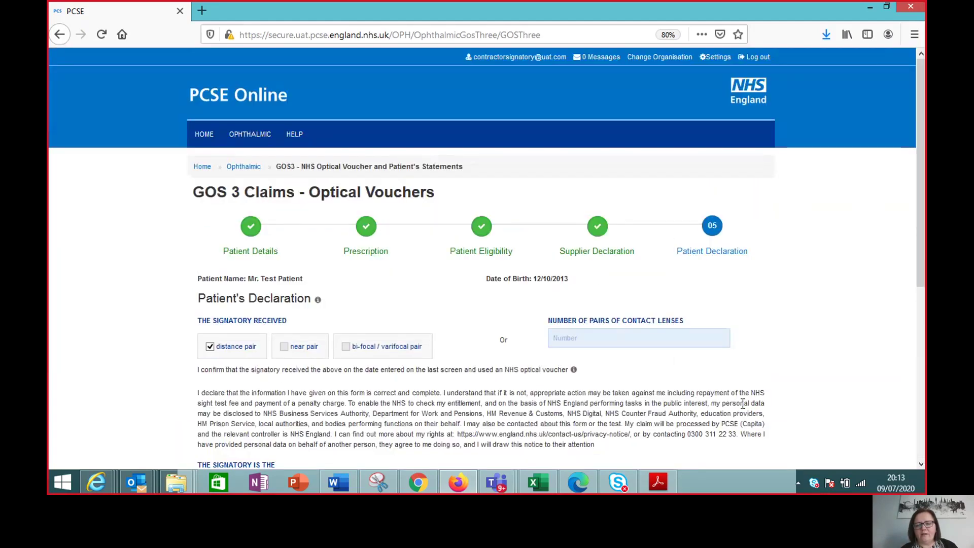
{"action": "left_click_drag", "start_coordinate": [924, 237], "coordinate": [925, 293]}
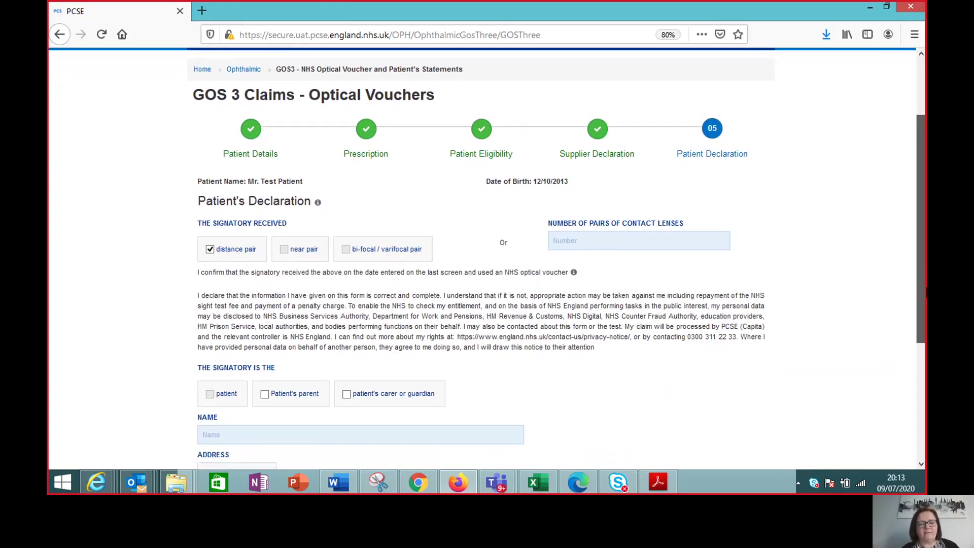
{"action": "scroll", "coordinate": [920, 298], "scroll_direction": "down", "scroll_amount": 2}
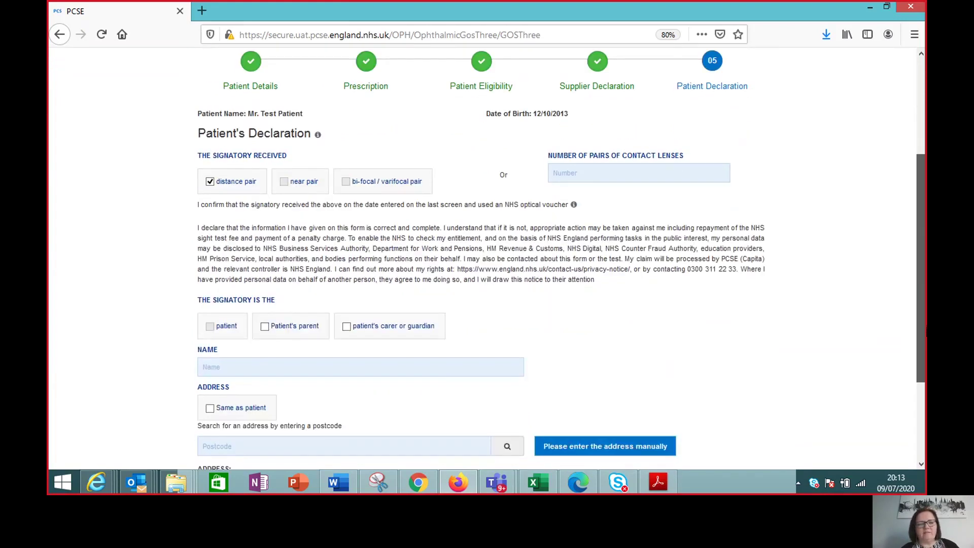
{"action": "left_click", "coordinate": [265, 327]}
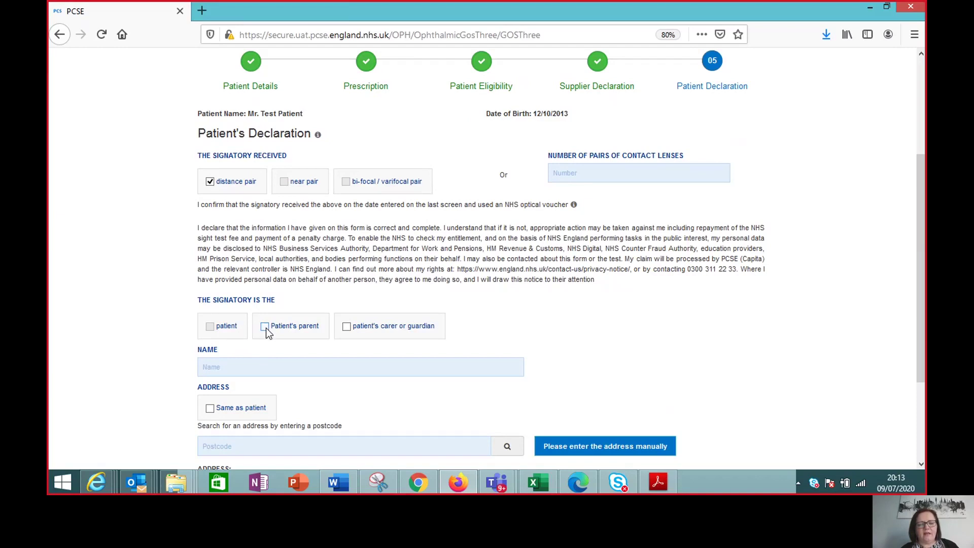
{"action": "left_click", "coordinate": [254, 369]}
{"action": "type", "text": "T"}
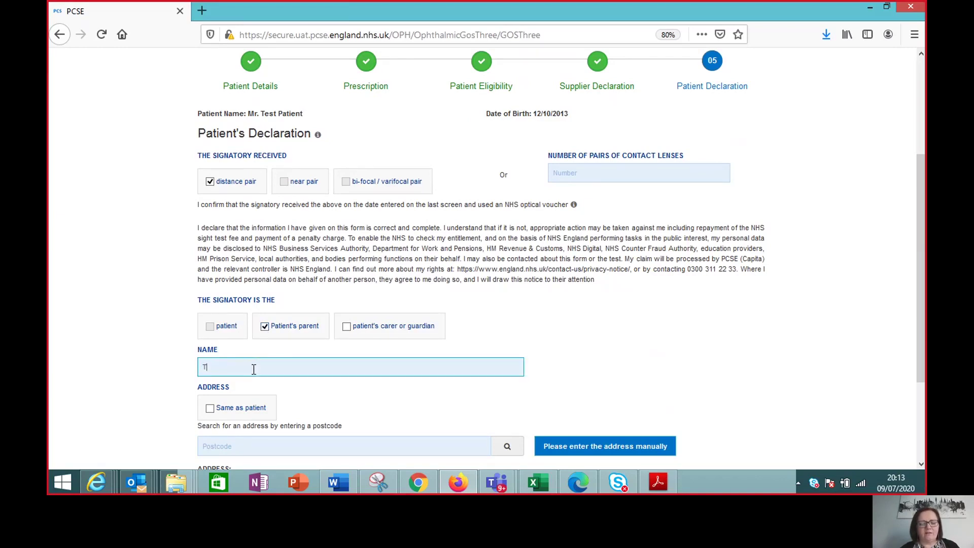
{"action": "type", "text": "est Parent"}
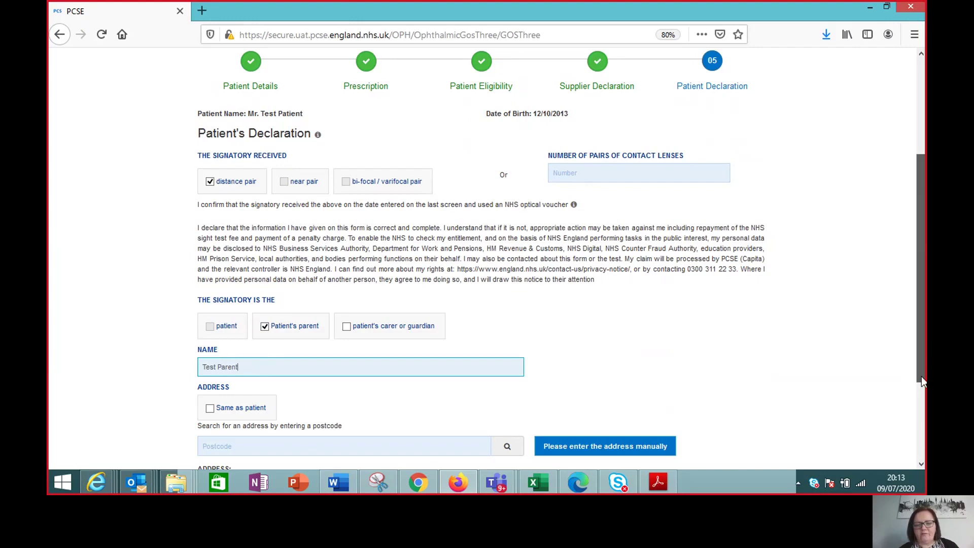
Step: Tick Same as patient for the signatory's address and start signing to show the QR code
{"action": "scroll", "coordinate": [921, 377], "scroll_direction": "down", "scroll_amount": 2}
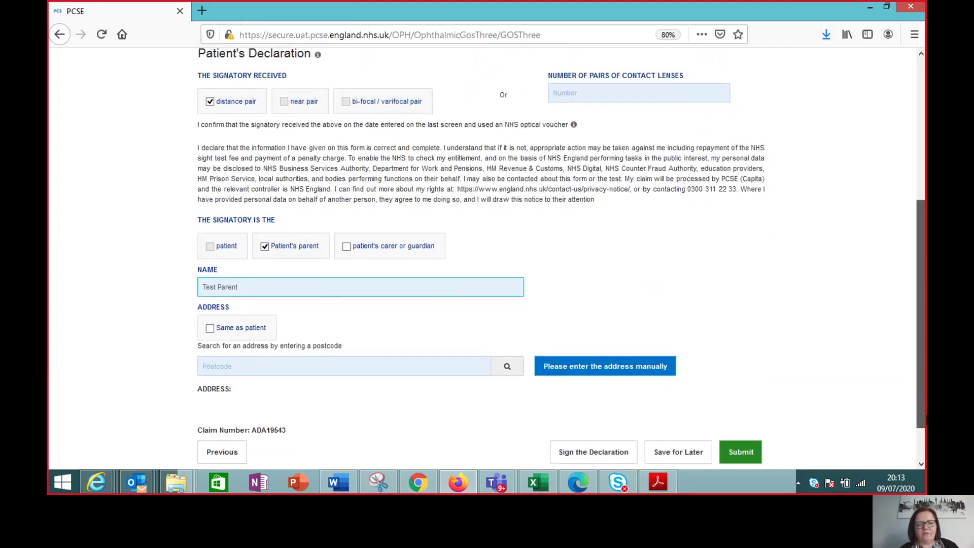
{"action": "left_click", "coordinate": [211, 330]}
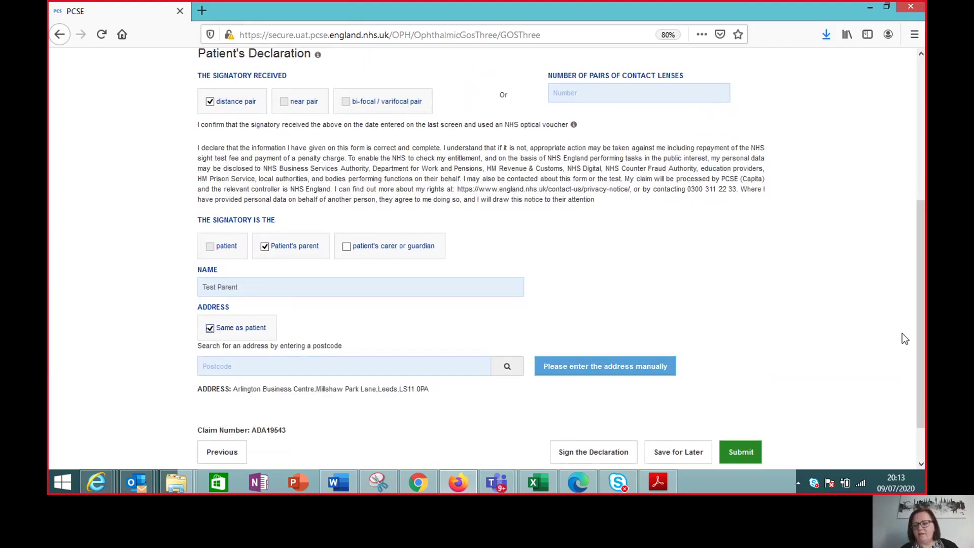
{"action": "left_click_drag", "start_coordinate": [923, 396], "coordinate": [921, 417]}
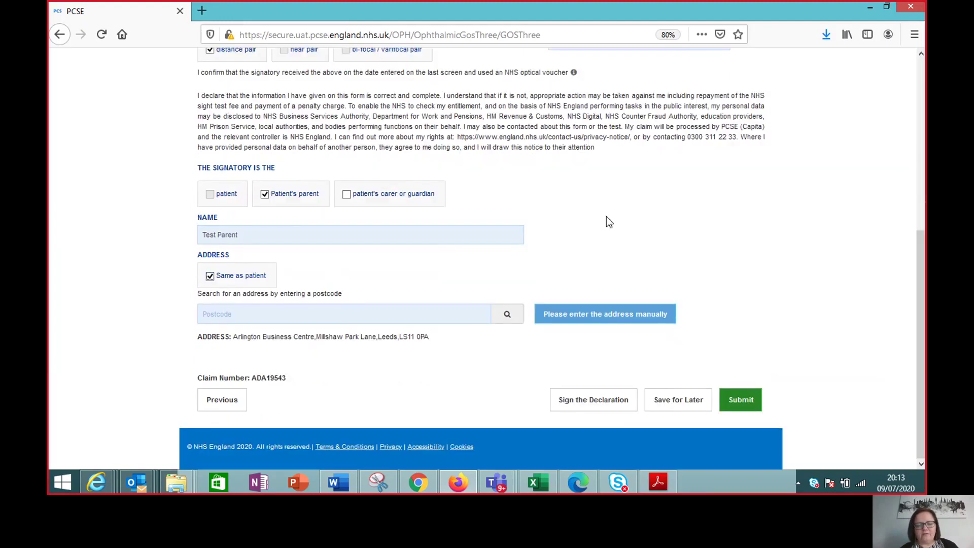
{"action": "left_click", "coordinate": [588, 401]}
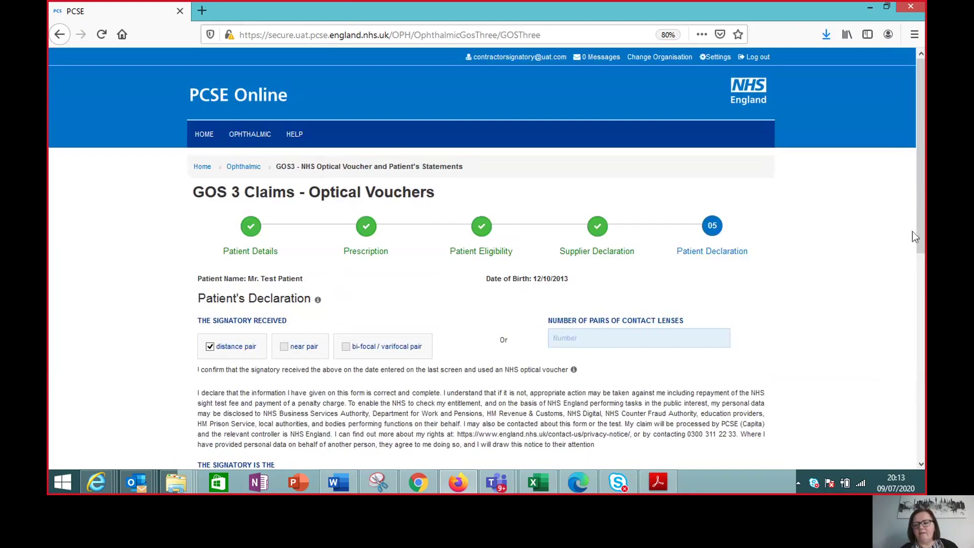
{"action": "left_click_drag", "start_coordinate": [918, 230], "coordinate": [920, 420]}
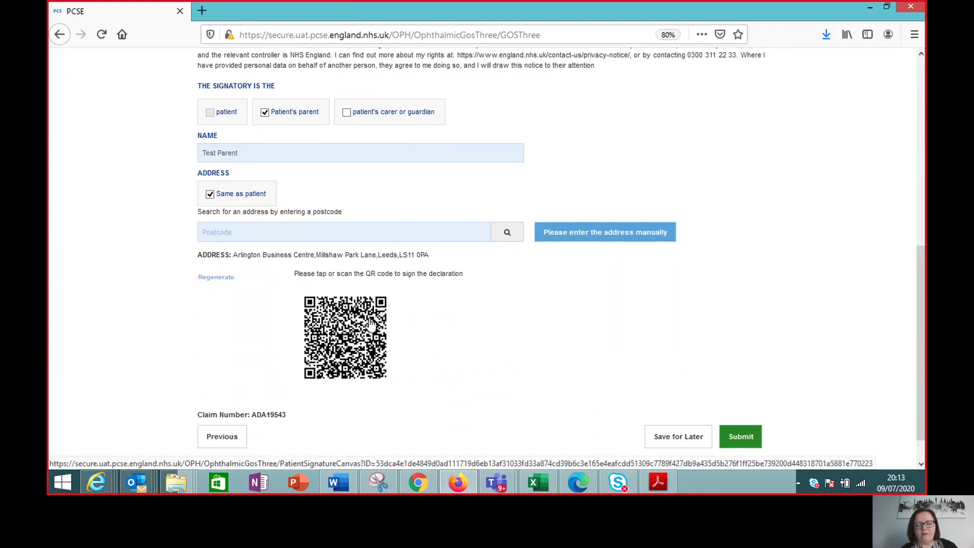
Step: Draw the parent's signature for the patient declaration and accept it onto the claim form
{"action": "left_click", "coordinate": [376, 325]}
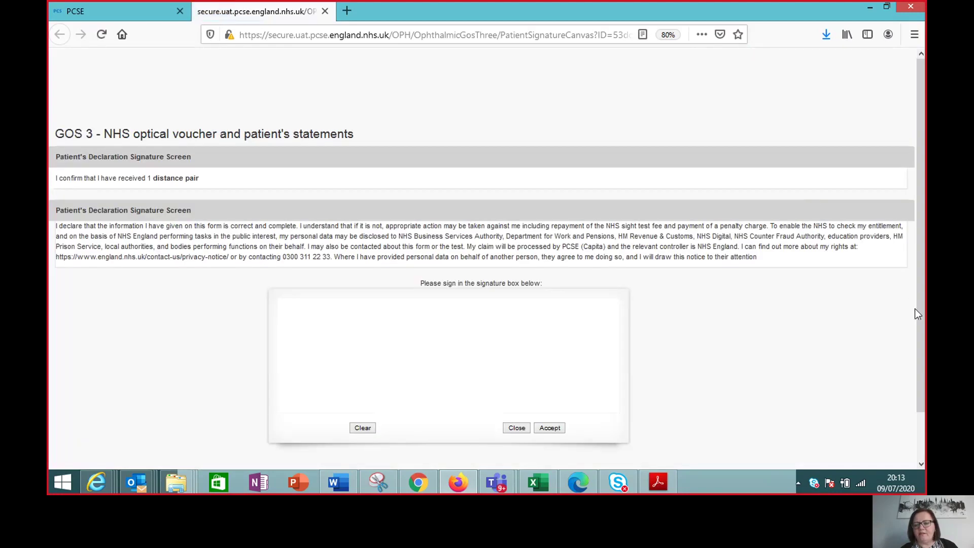
{"action": "left_click_drag", "start_coordinate": [921, 309], "coordinate": [920, 356]}
{"action": "left_click_drag", "start_coordinate": [400, 315], "coordinate": [489, 342]}
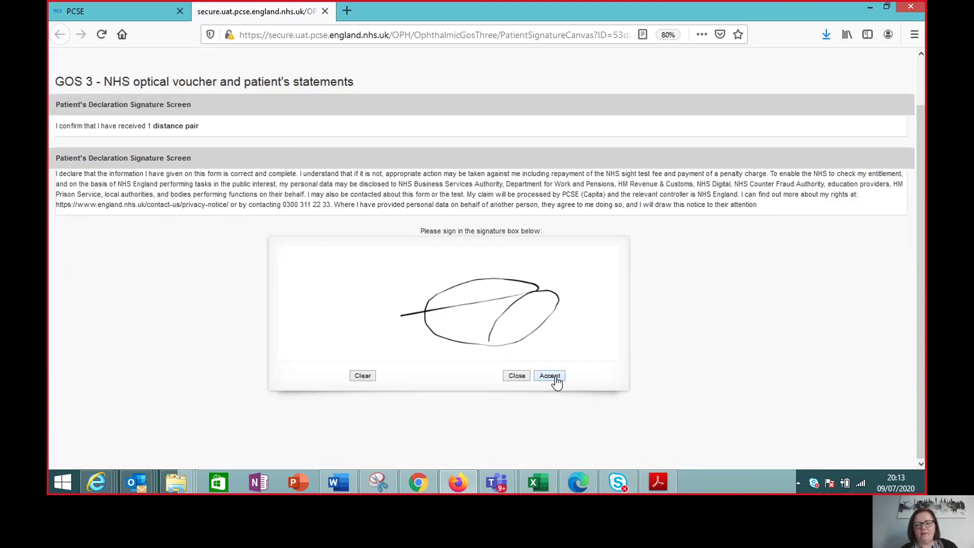
{"action": "left_click", "coordinate": [550, 376]}
{"action": "left_click", "coordinate": [597, 153]}
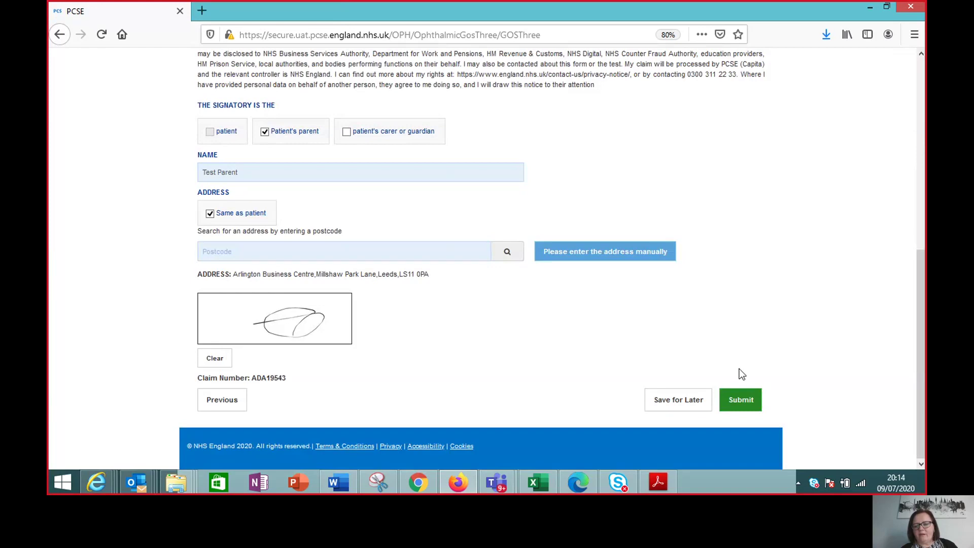
Step: Submit the finished GOS 3 claim and close the Claim submitted confirmation
{"action": "left_click", "coordinate": [750, 400]}
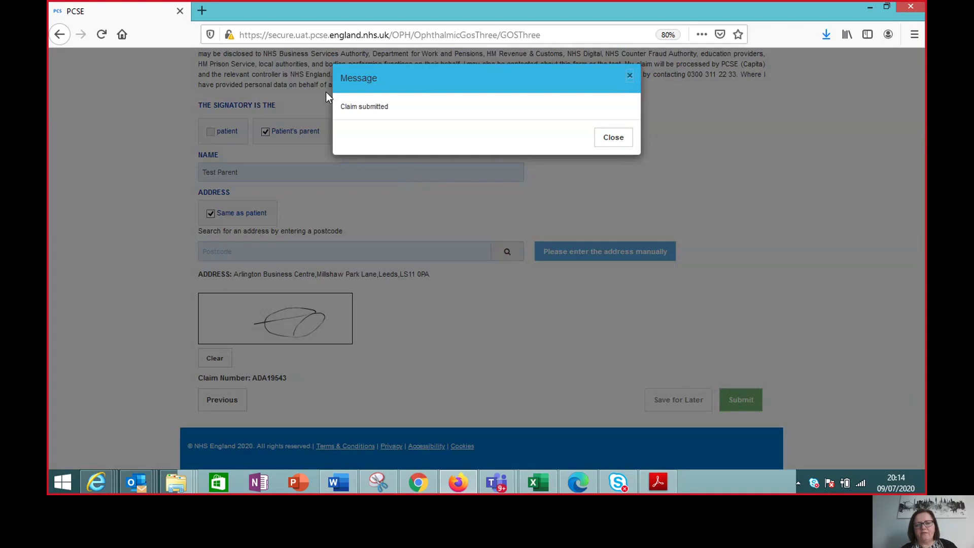
{"action": "left_click", "coordinate": [615, 138]}
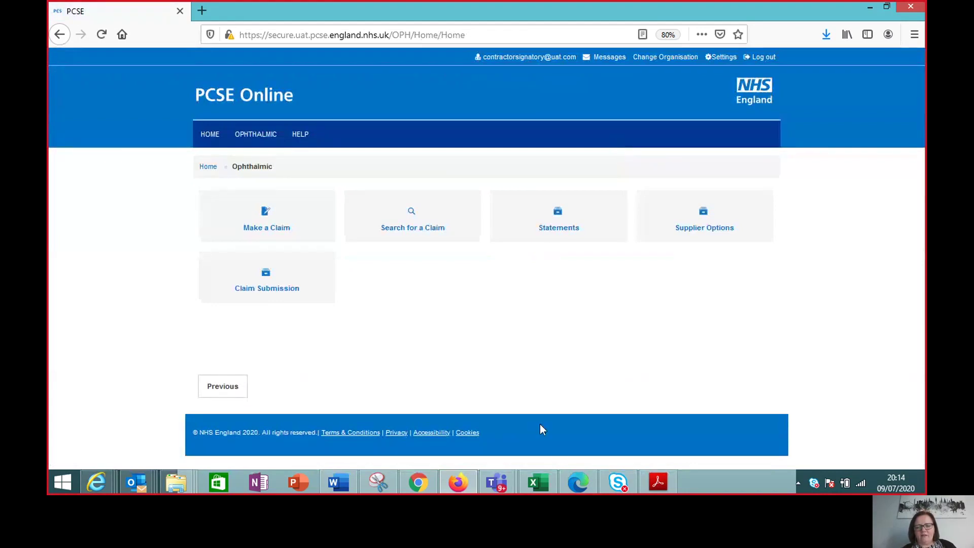
{"action": "mouse_move", "coordinate": [497, 482]}
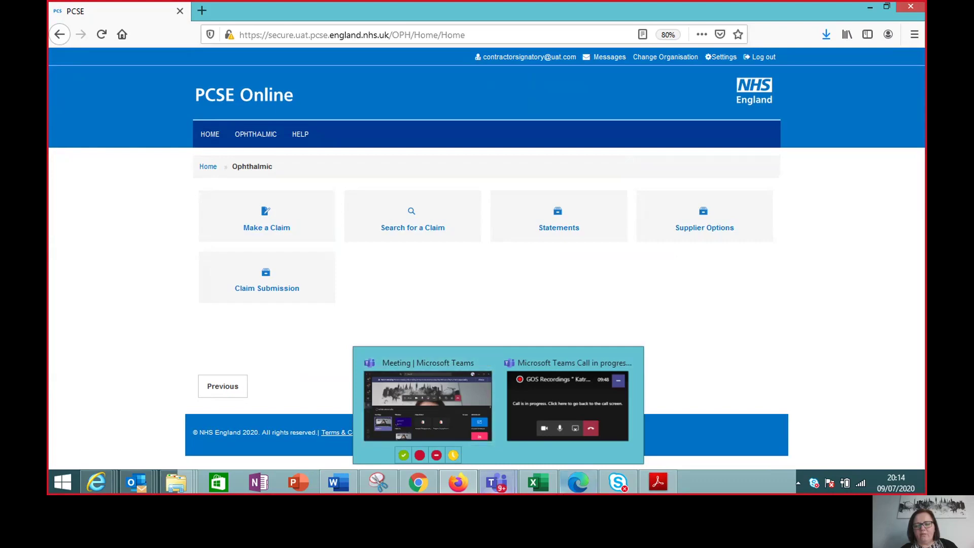
Step: Switch to the Teams meeting window and stop sharing the PCSE Online screen
{"action": "left_click", "coordinate": [446, 382]}
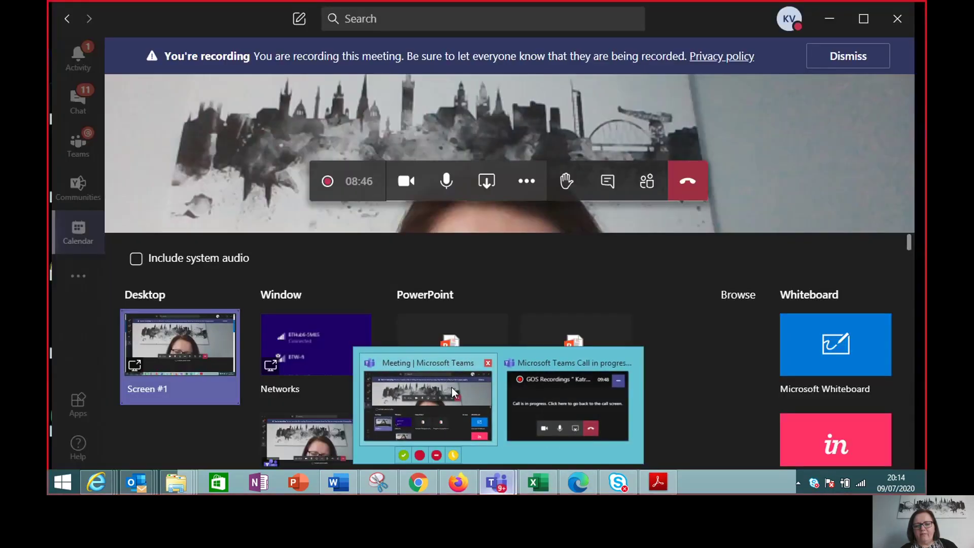
{"action": "left_click", "coordinate": [487, 354]}
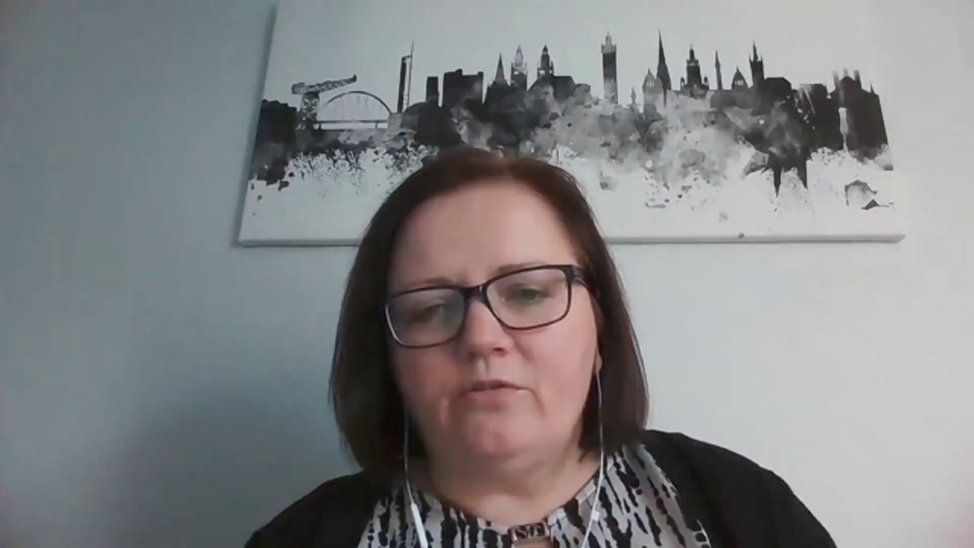